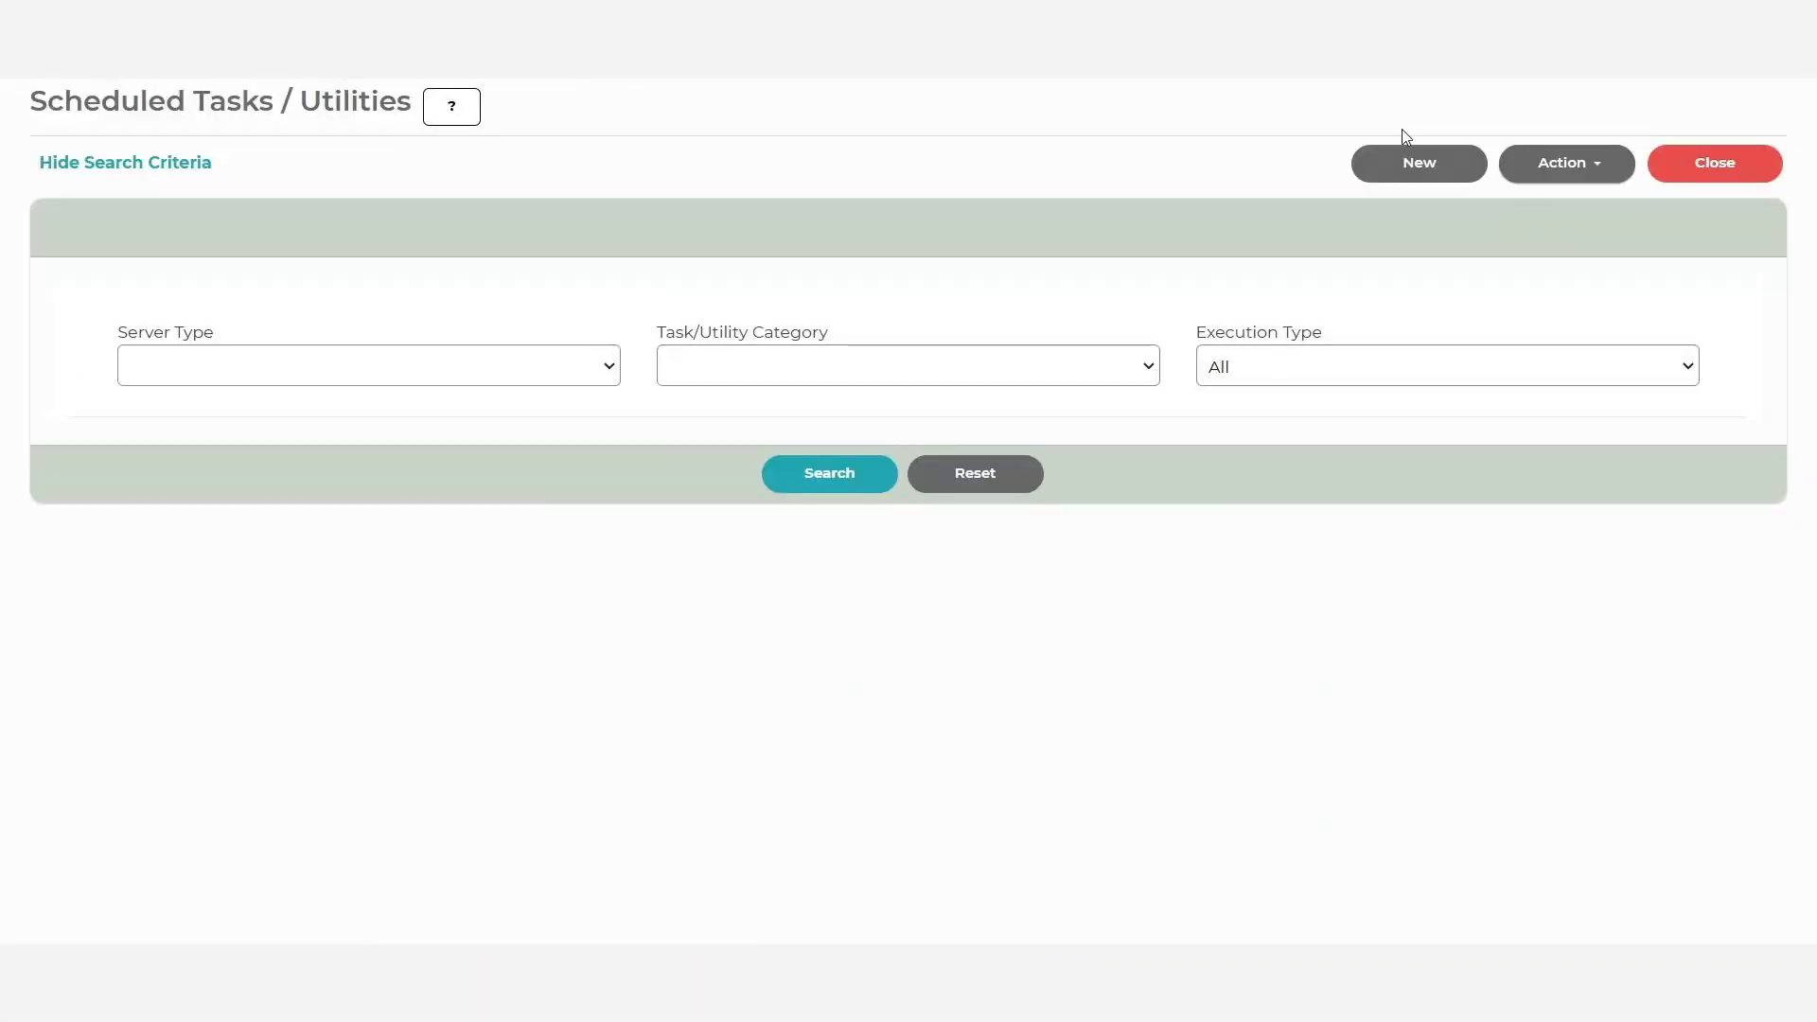
Create a new cron task for 'Create Shelf Tag Records When Price Changes' and mark it Active
left_click(1406, 164)
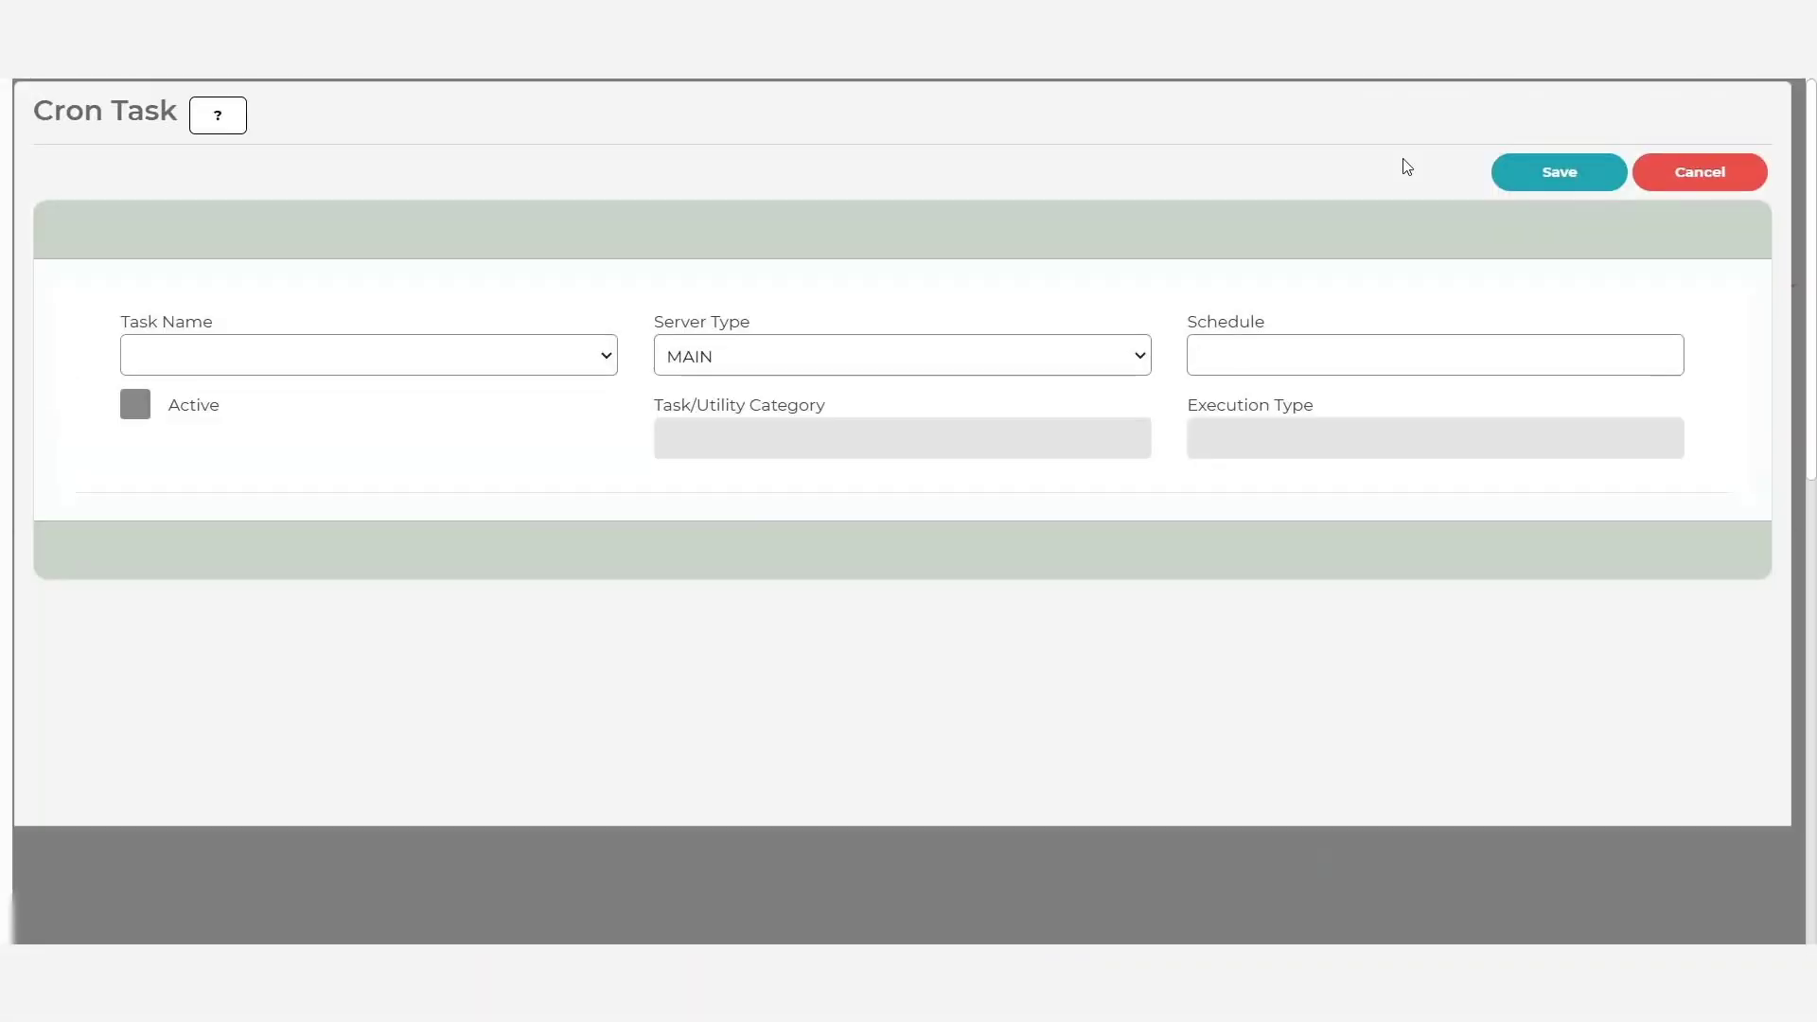
left_click(526, 361)
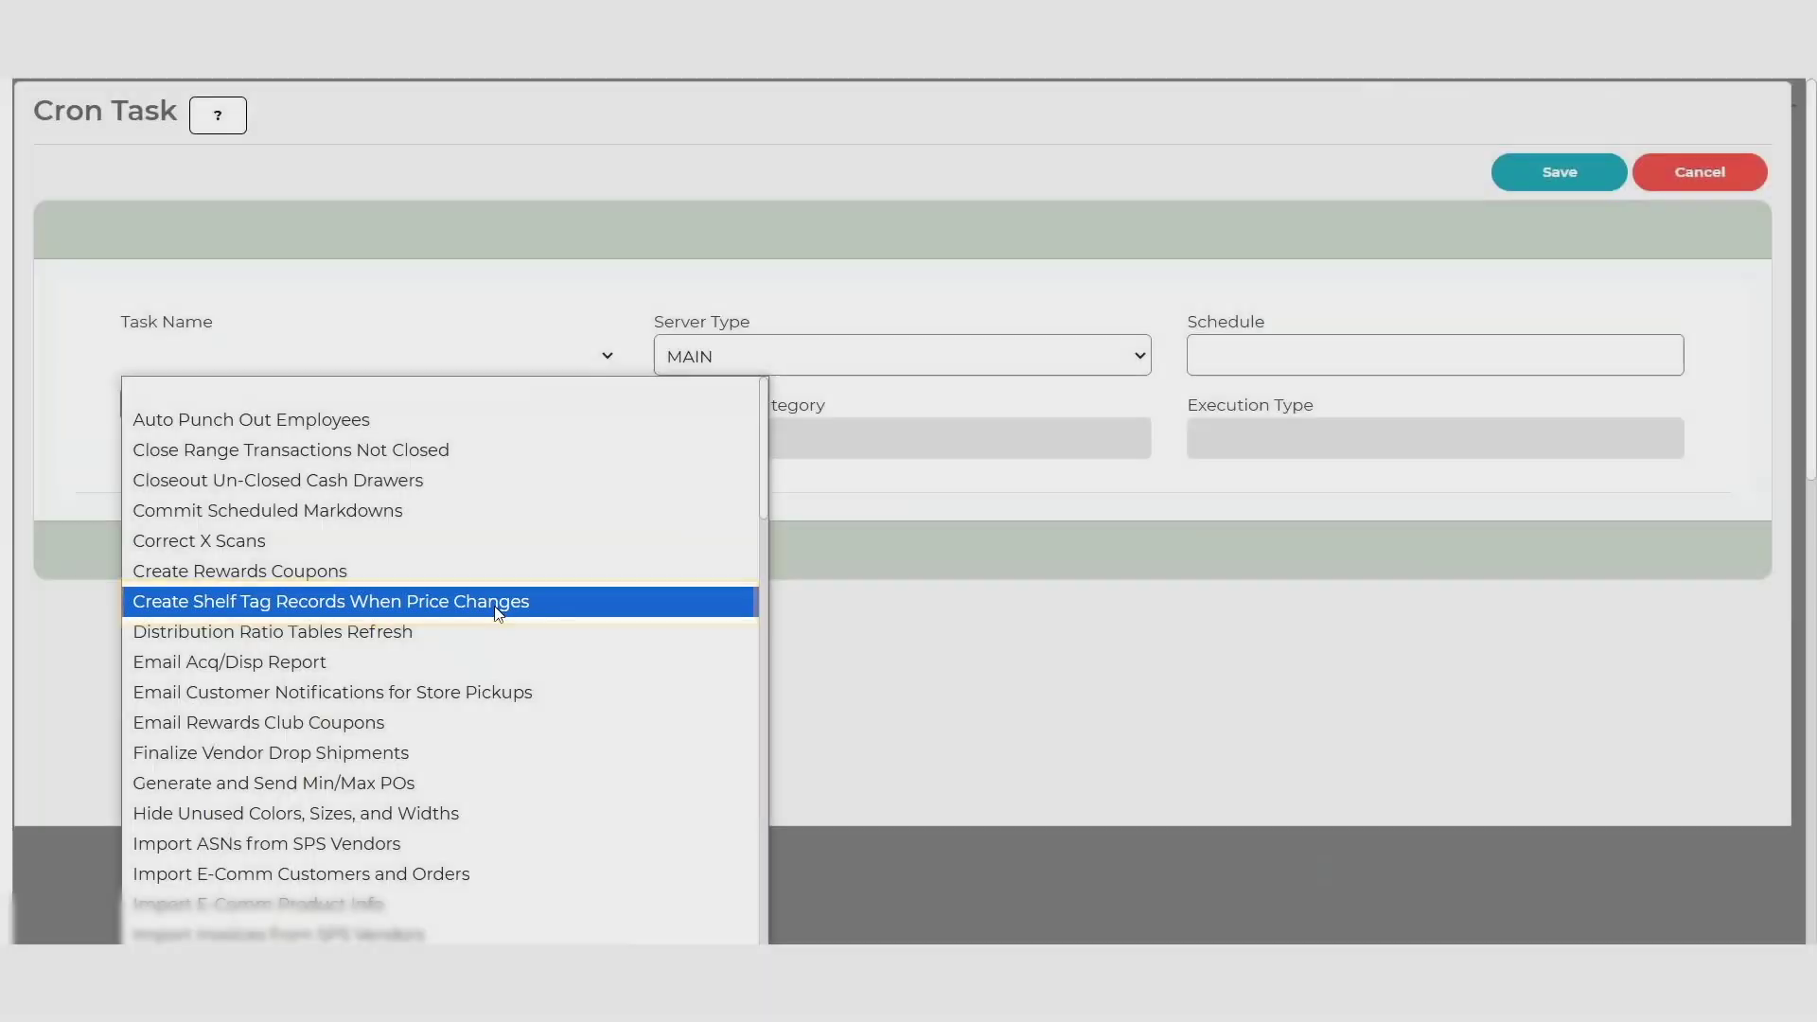
left_click(497, 605)
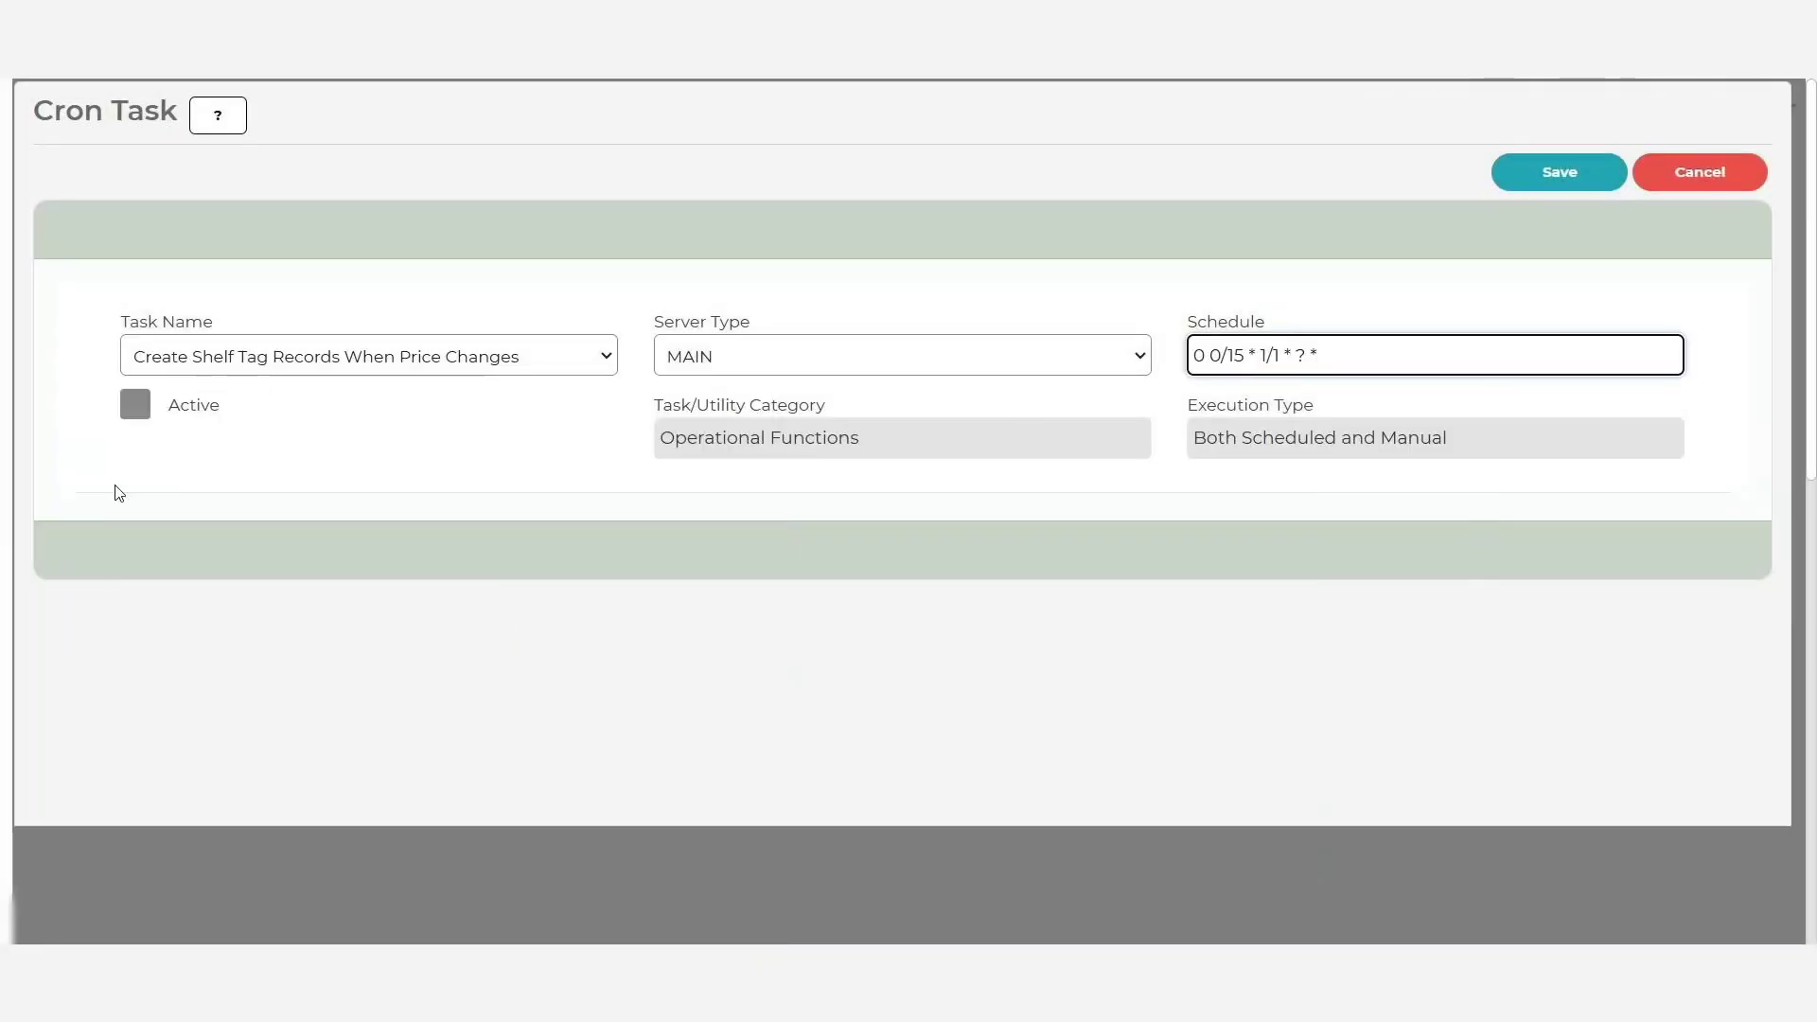
left_click(138, 407)
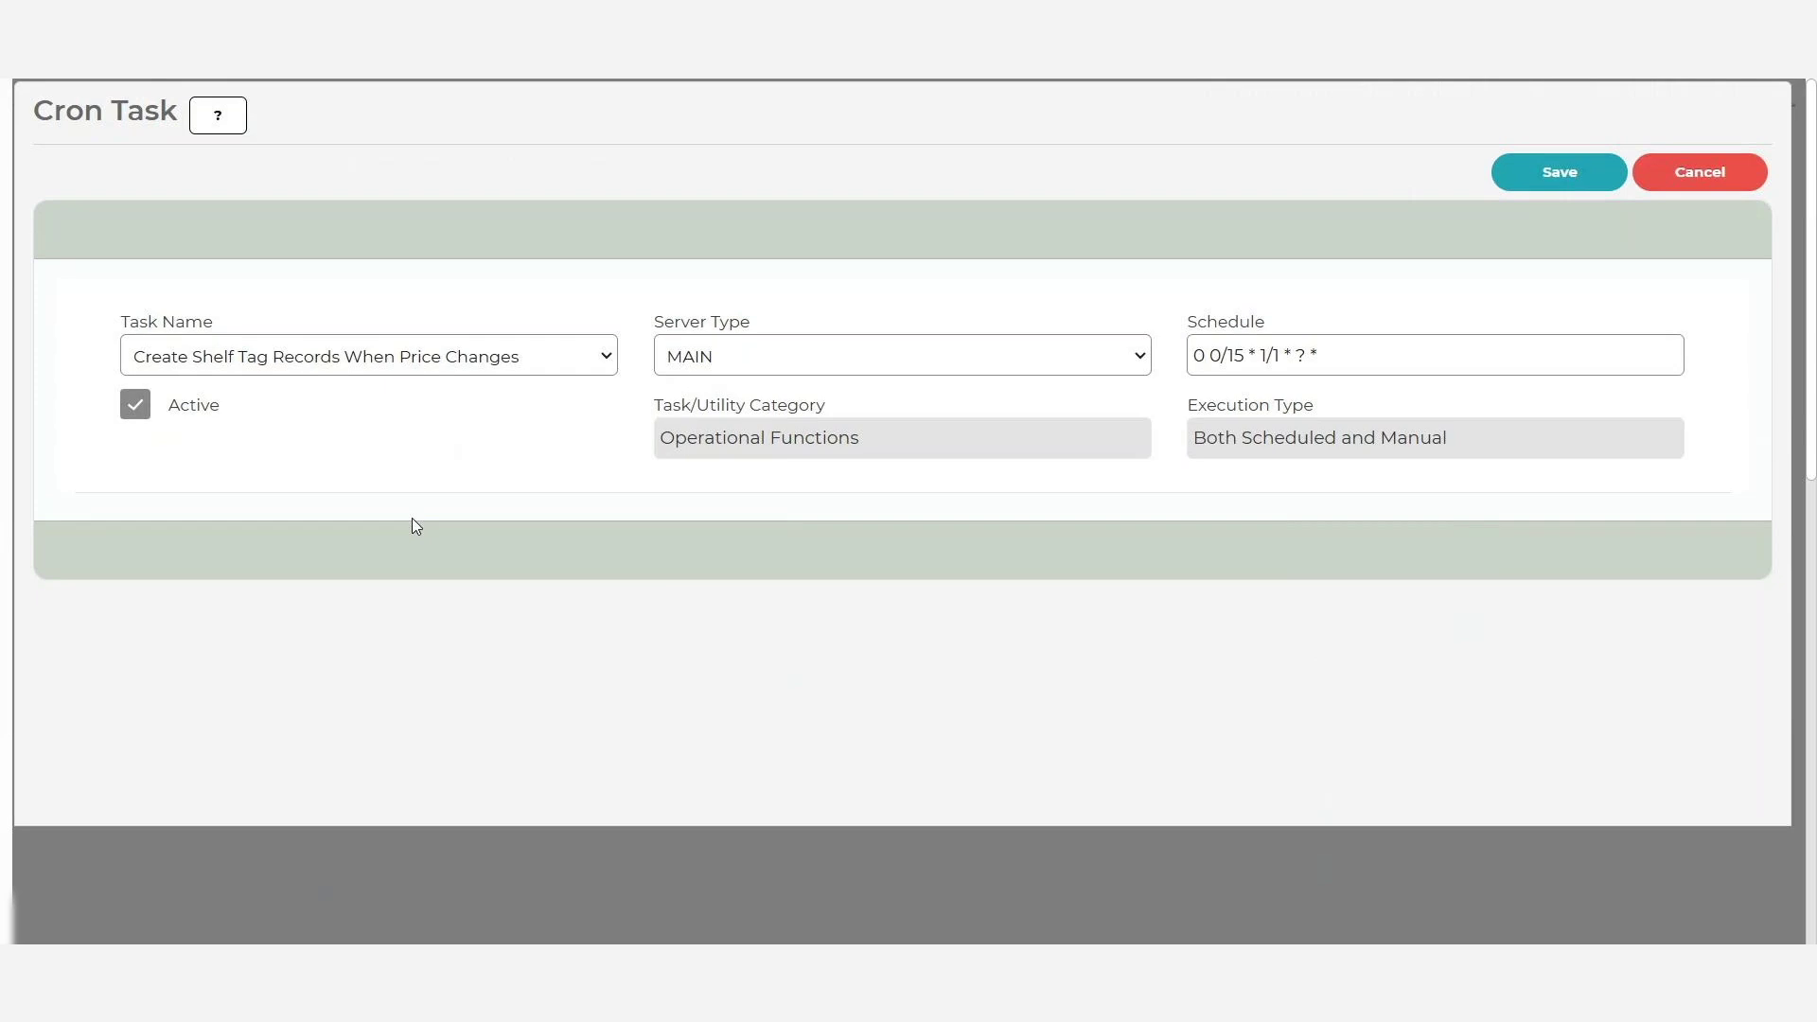
left_click(606, 359)
Select 'Purge Shelf Tags Over 1 Year Old' from the Task Name list
scroll(552, 633, "down", 8)
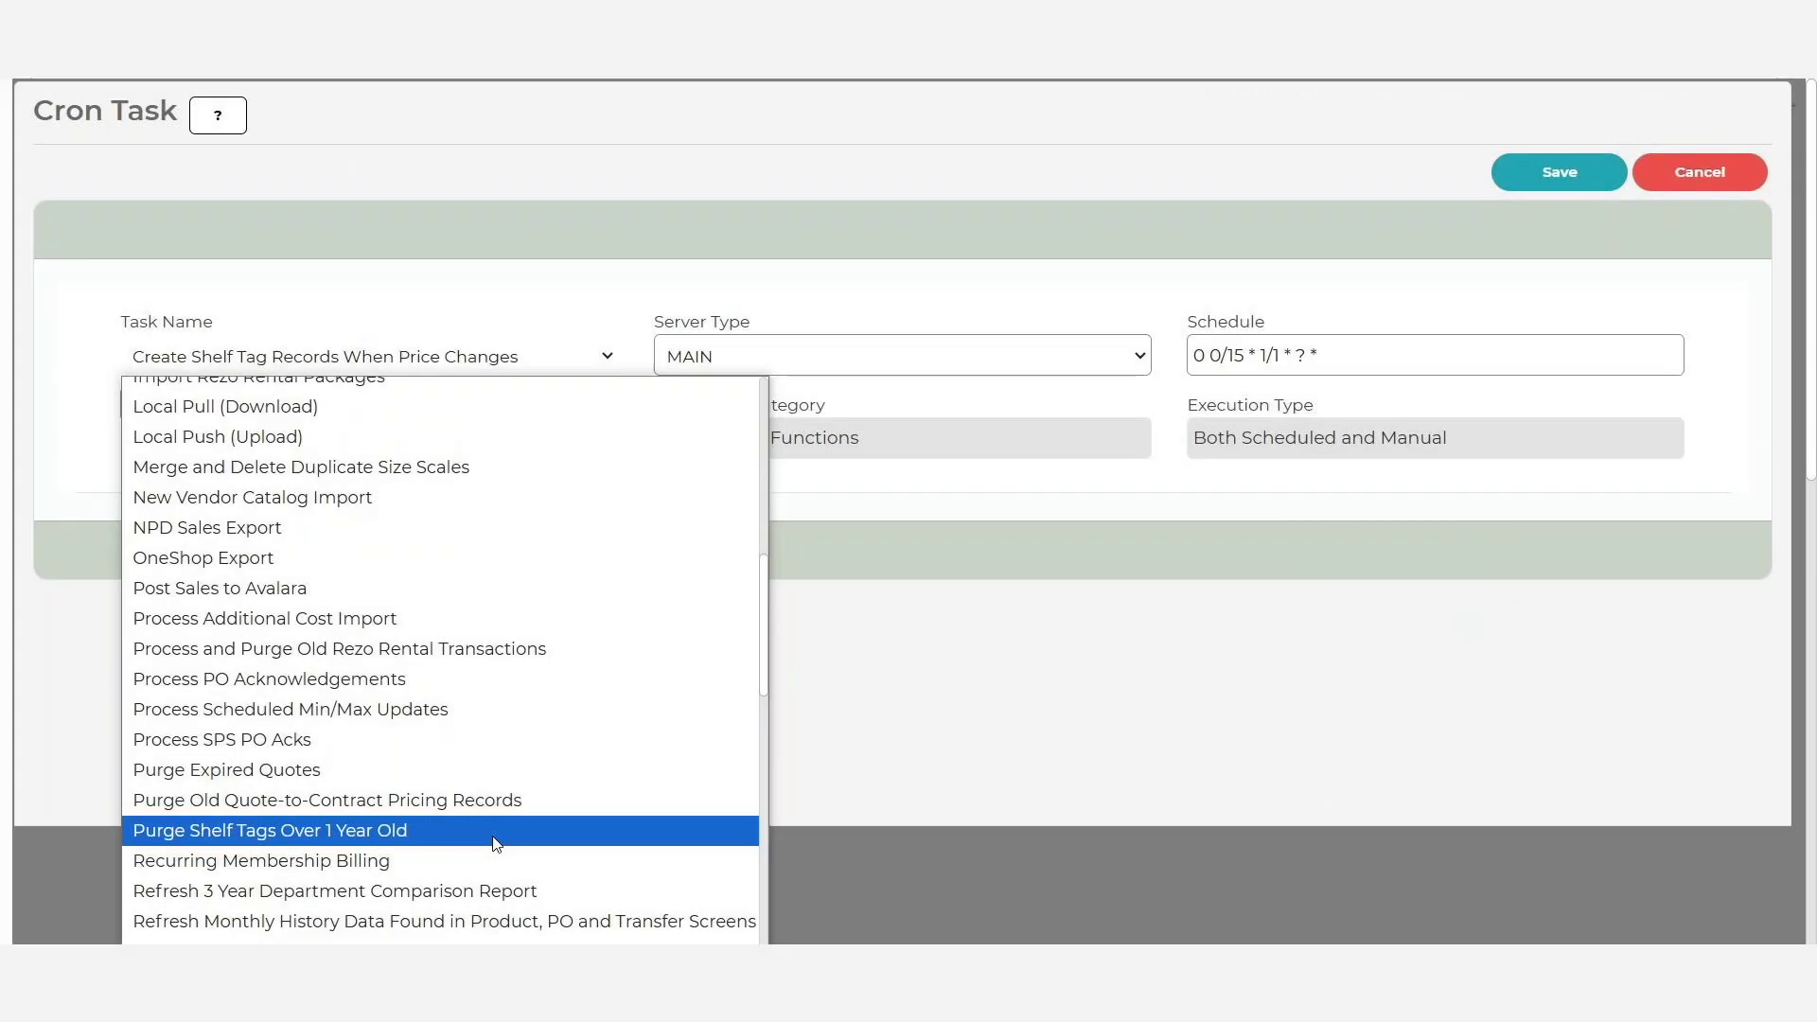
left_click(494, 840)
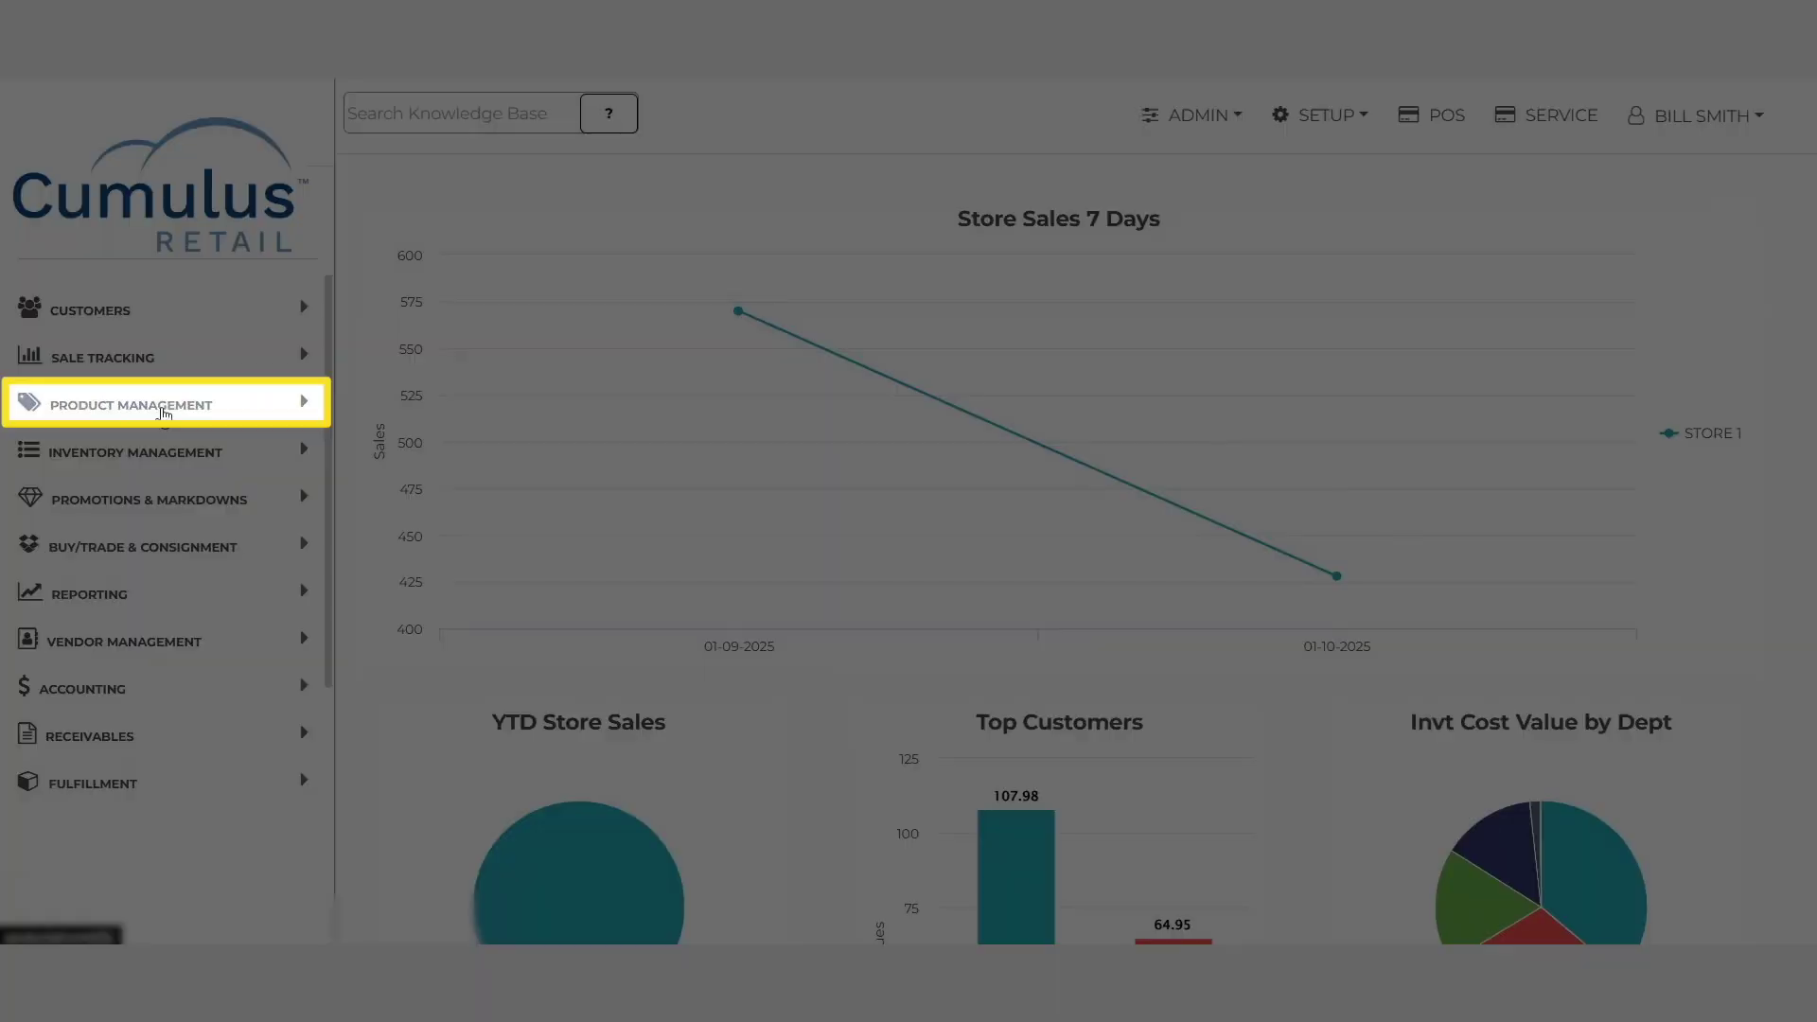
Search the Shelf Tag List for Not Printed tags in store 1
left_click(159, 411)
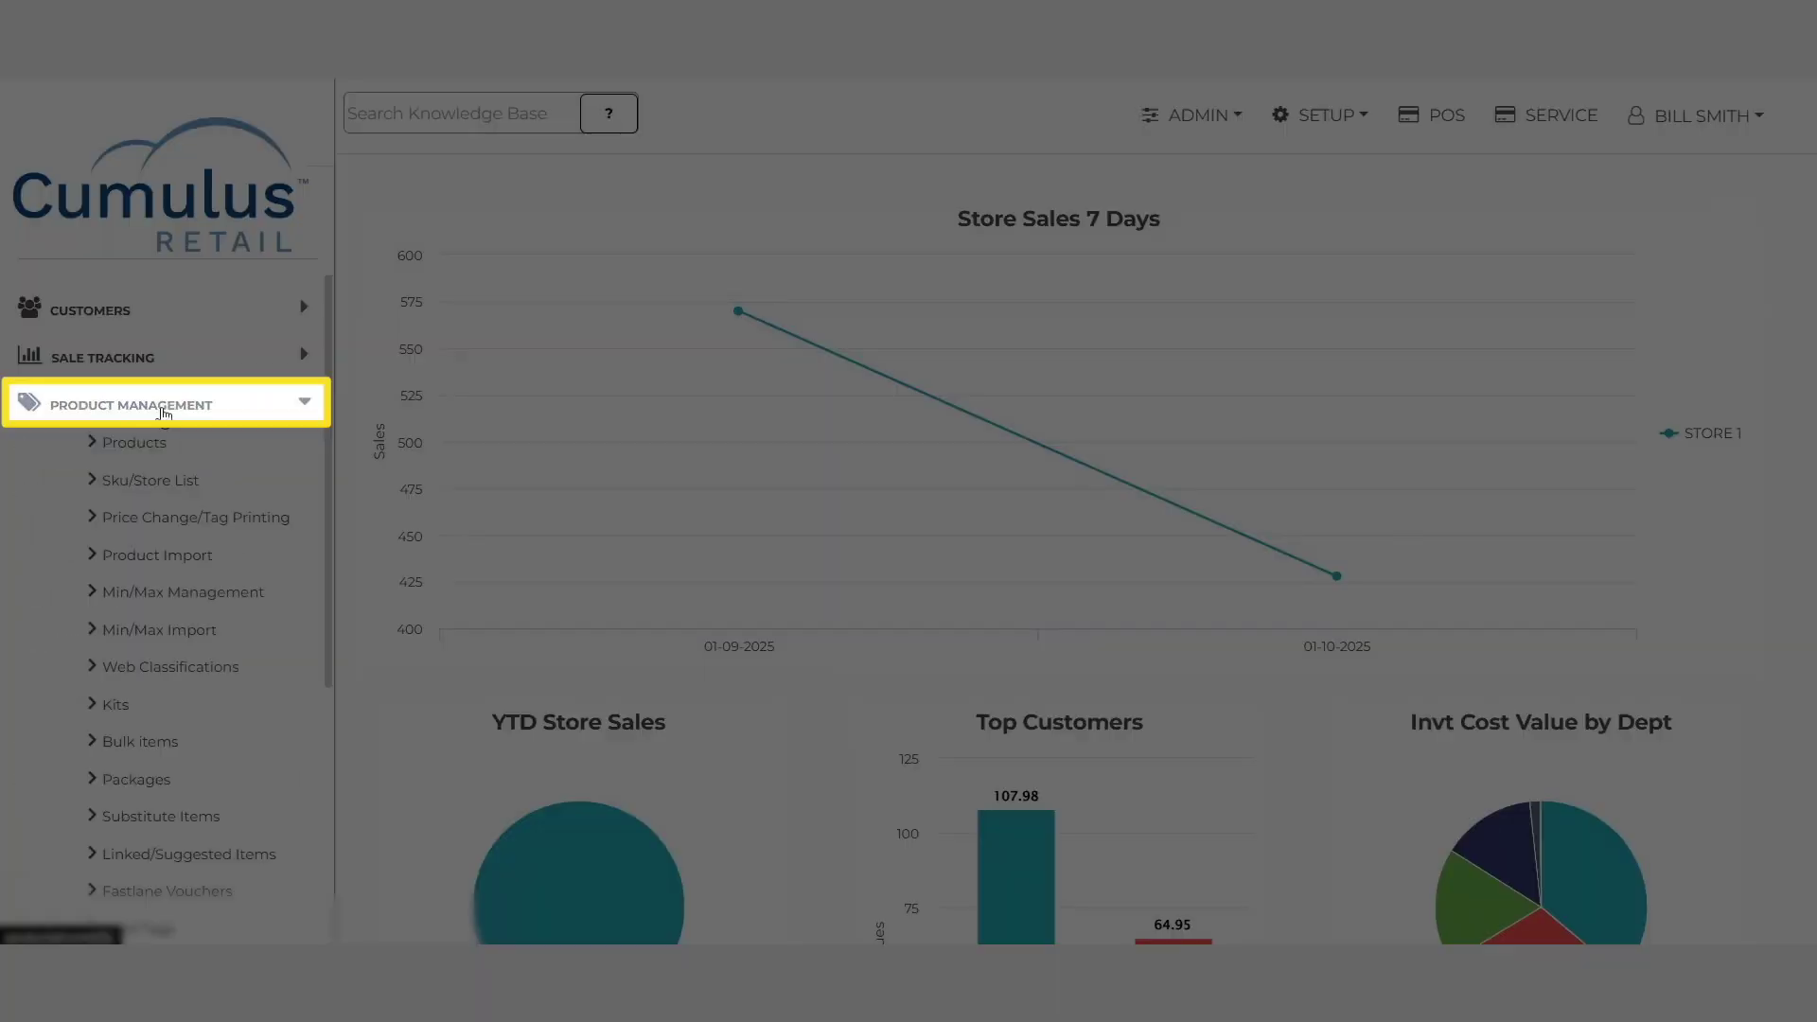
scroll(175, 757, "down", 1)
left_click(149, 812)
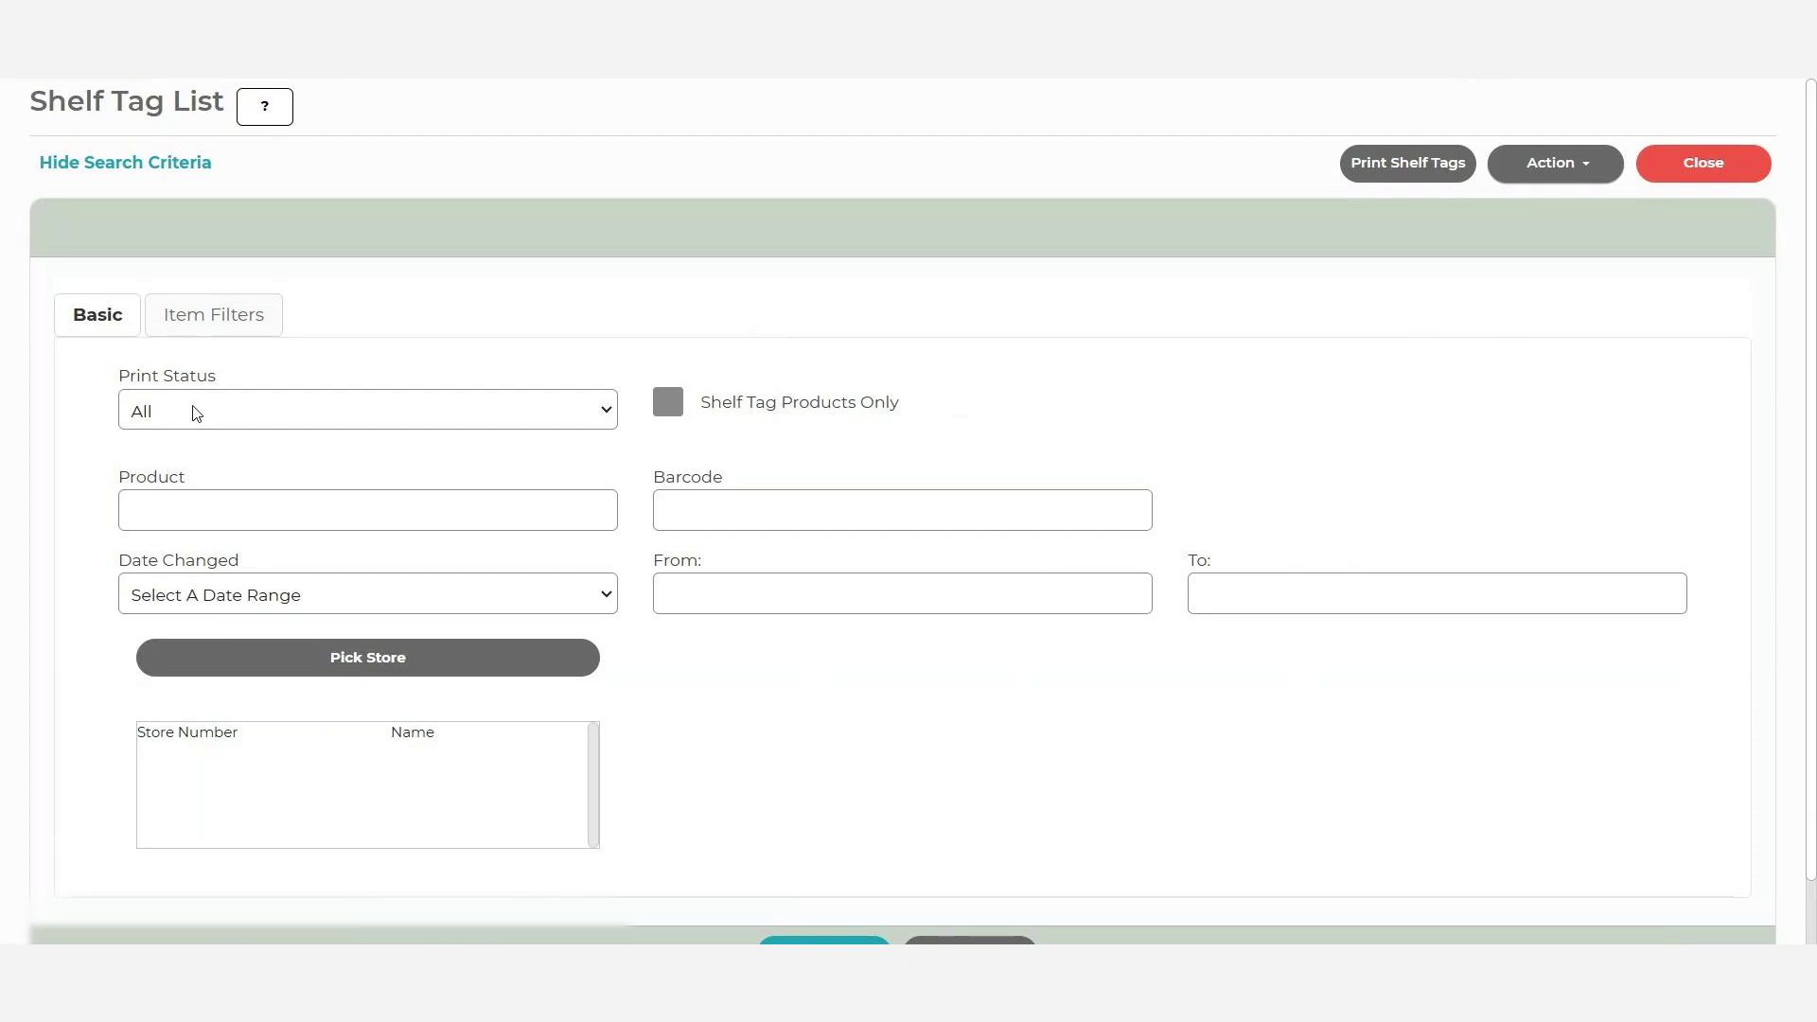
left_click(196, 412)
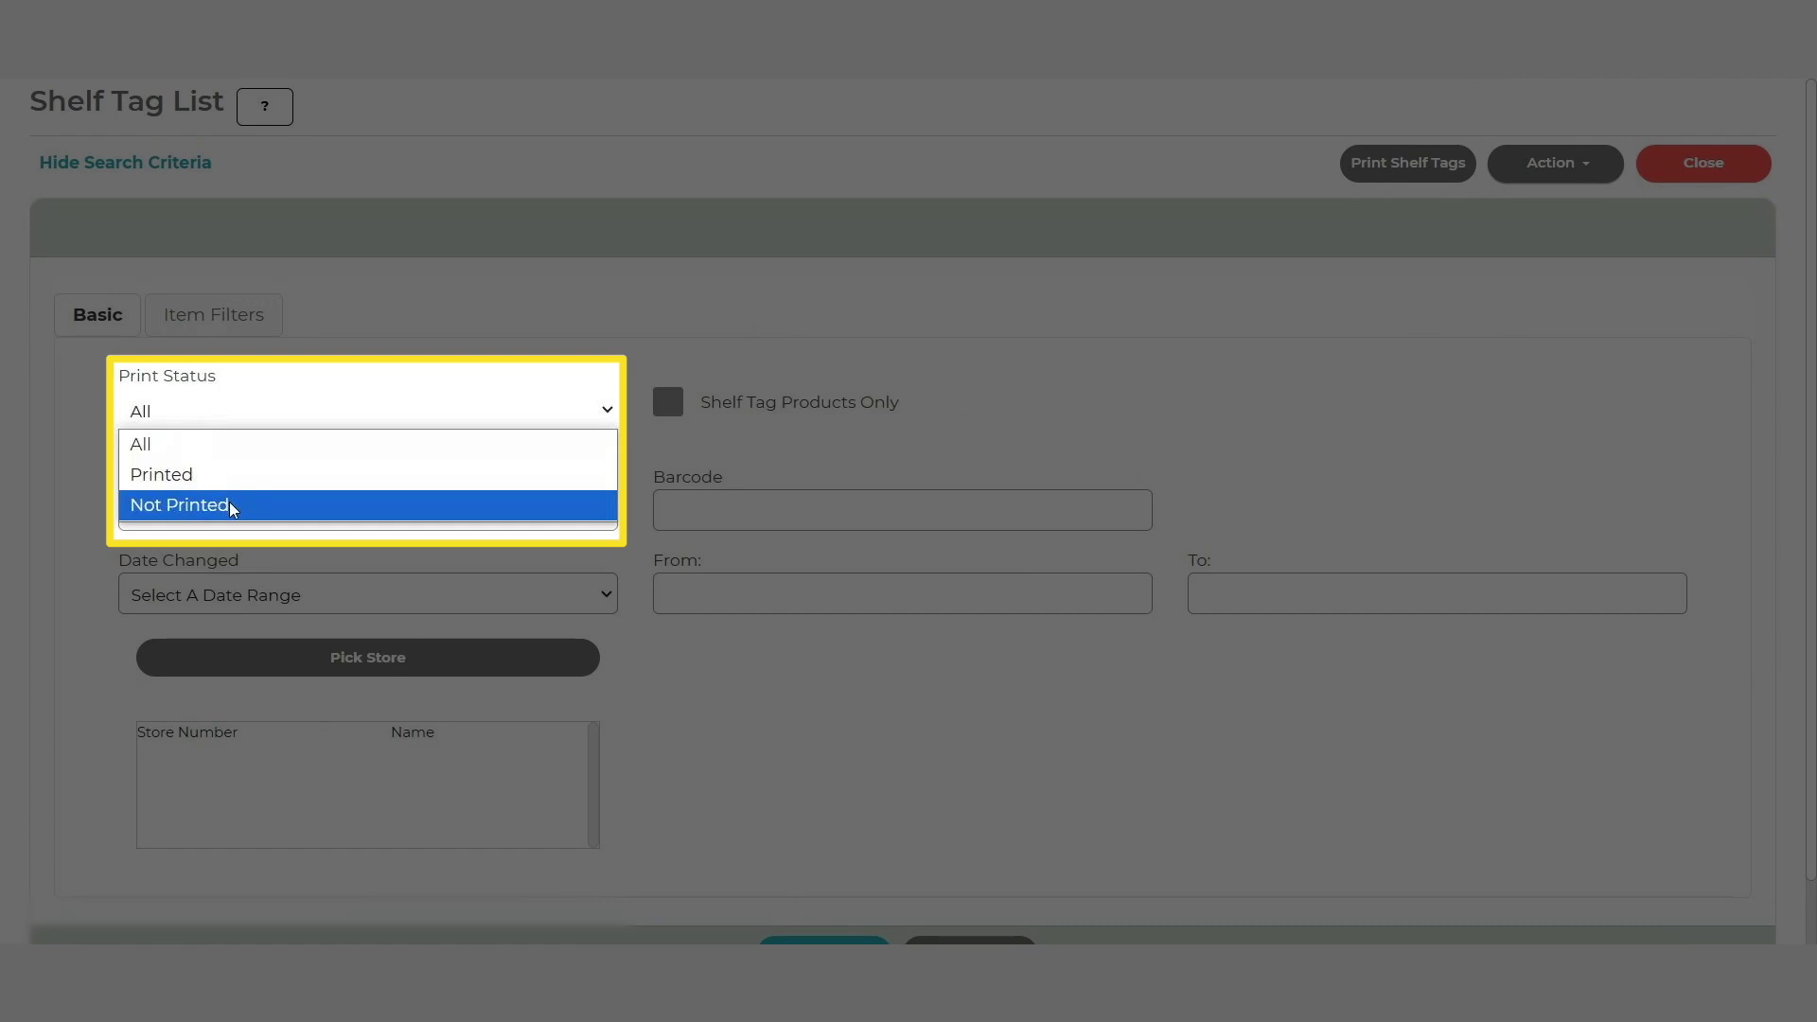
left_click(232, 506)
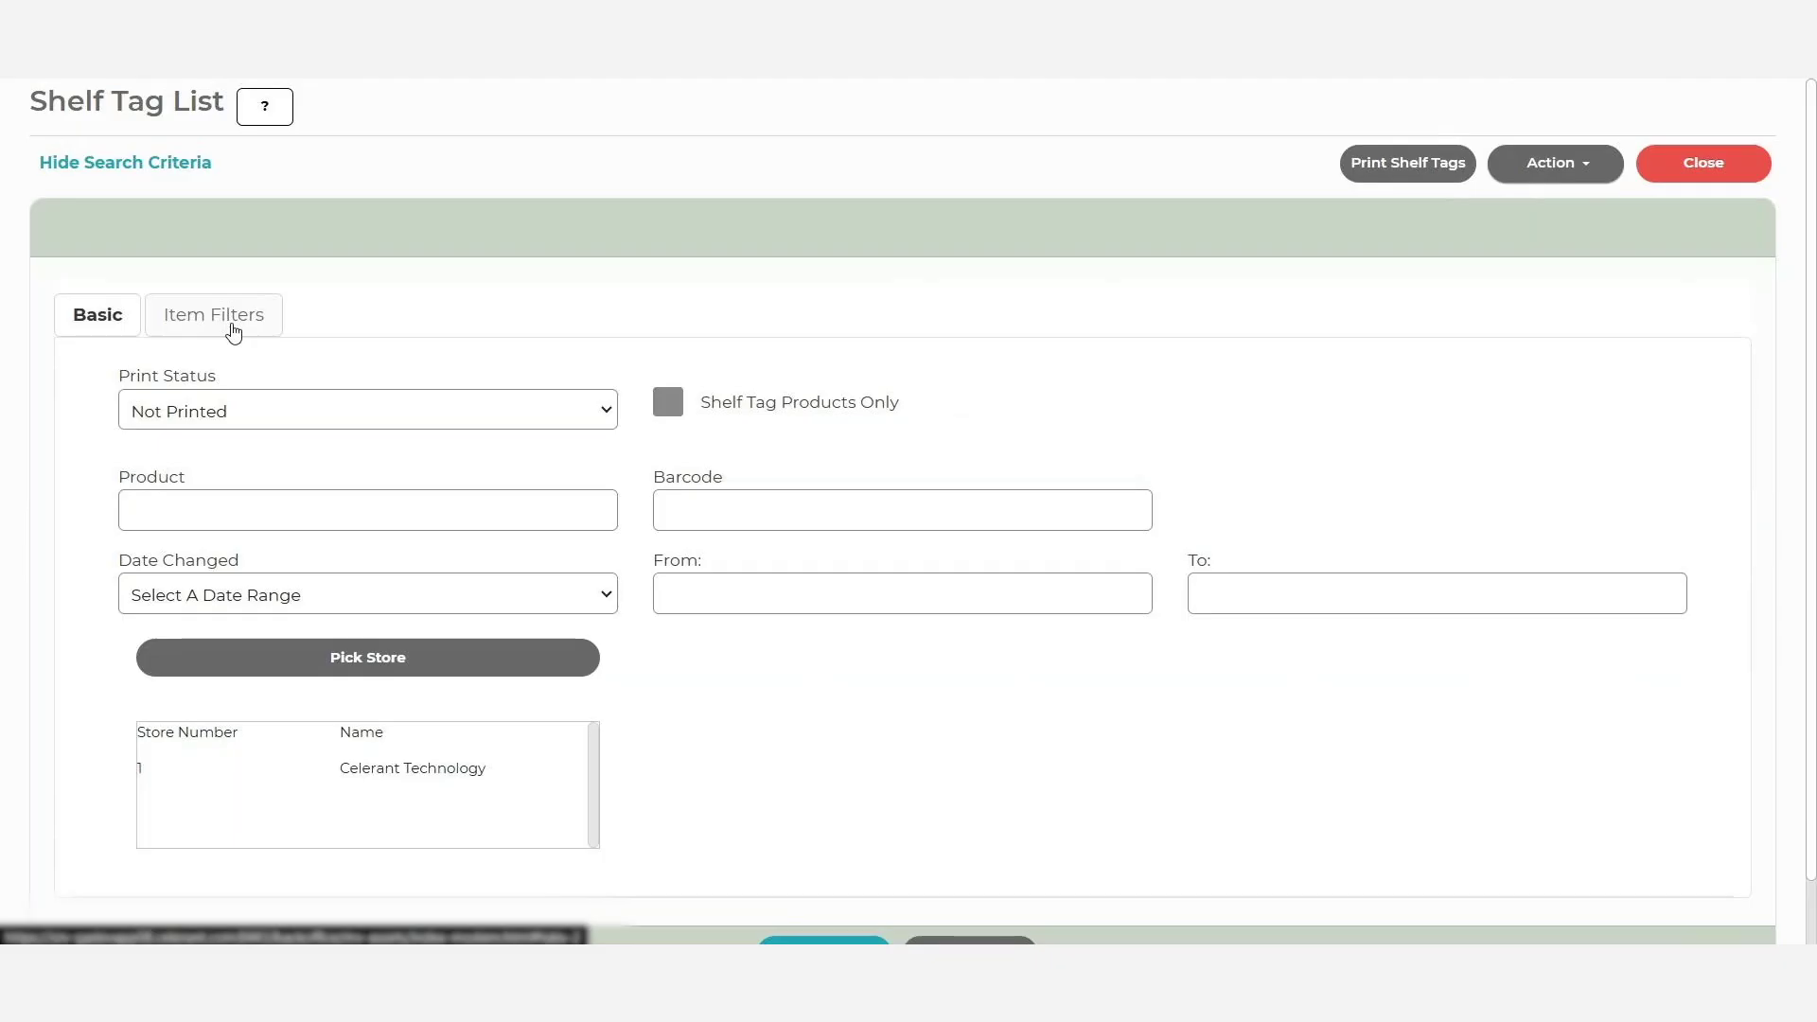
left_click(232, 326)
left_click(823, 879)
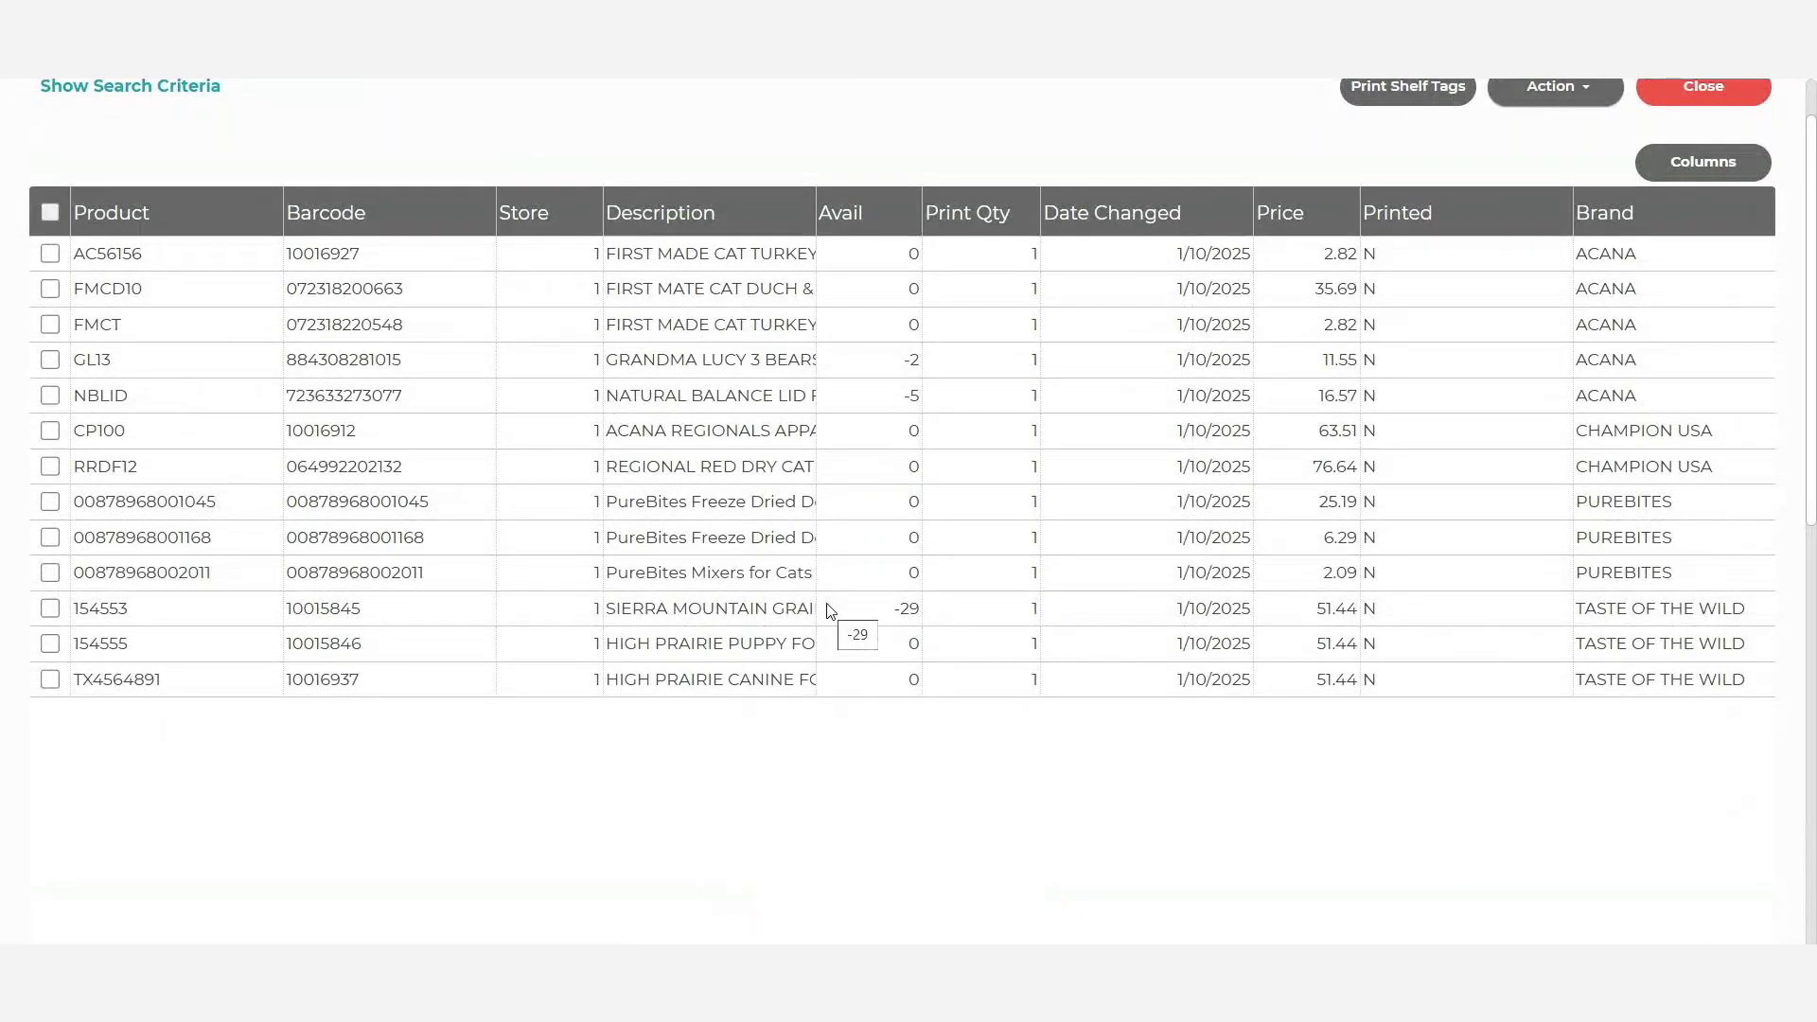
Set the tag quantity to 2 for the selected AC56156 shelf tag
scroll(828, 610, "up", 1)
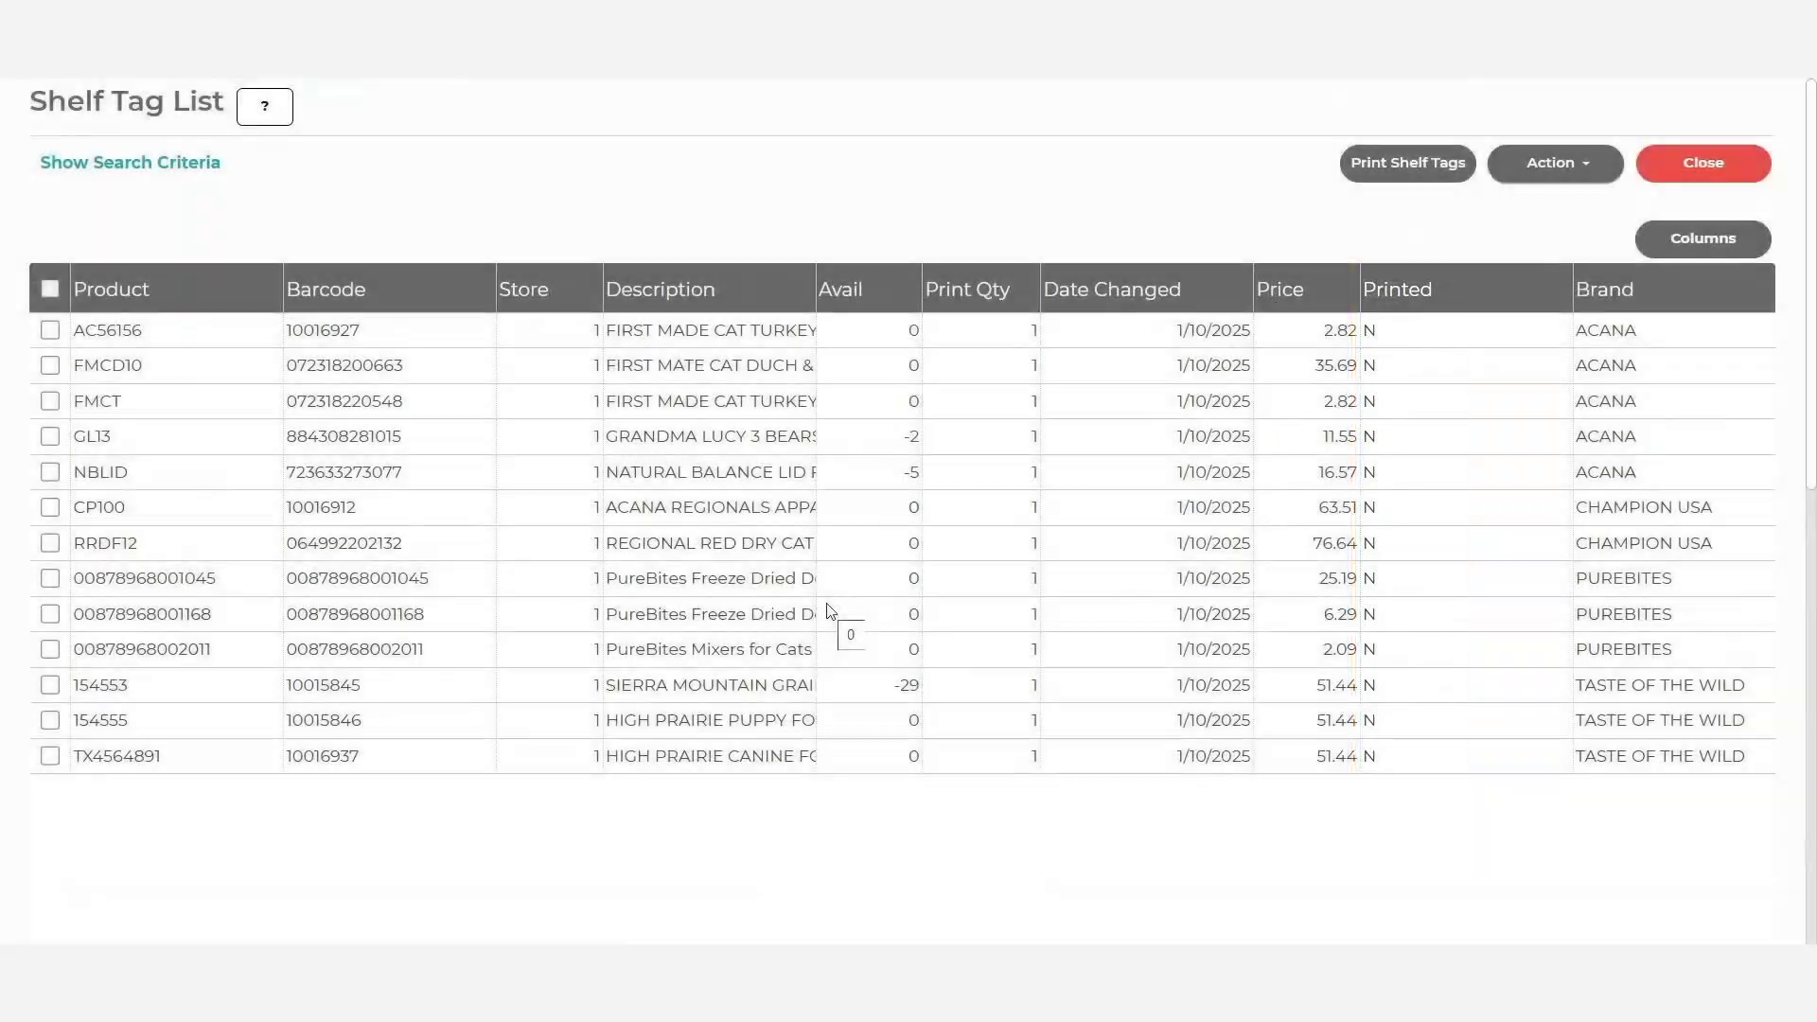
left_click(50, 329)
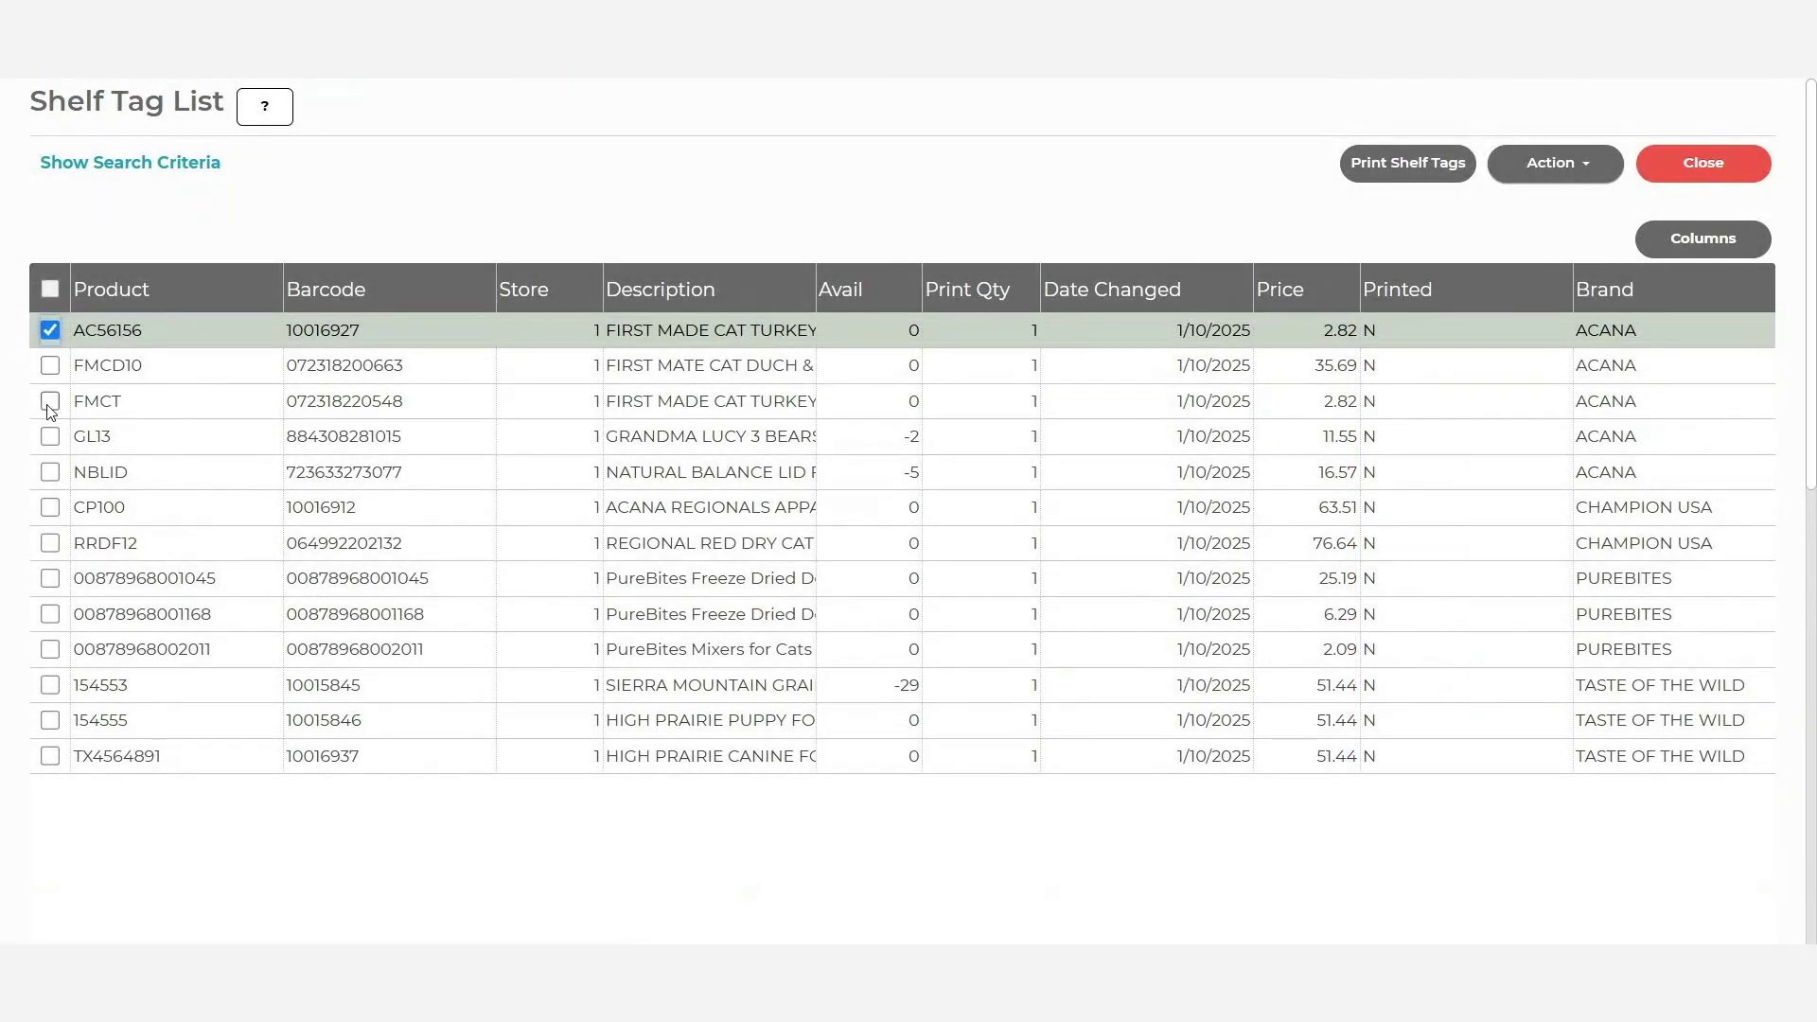
left_click(50, 400)
left_click(50, 435)
left_click(50, 289)
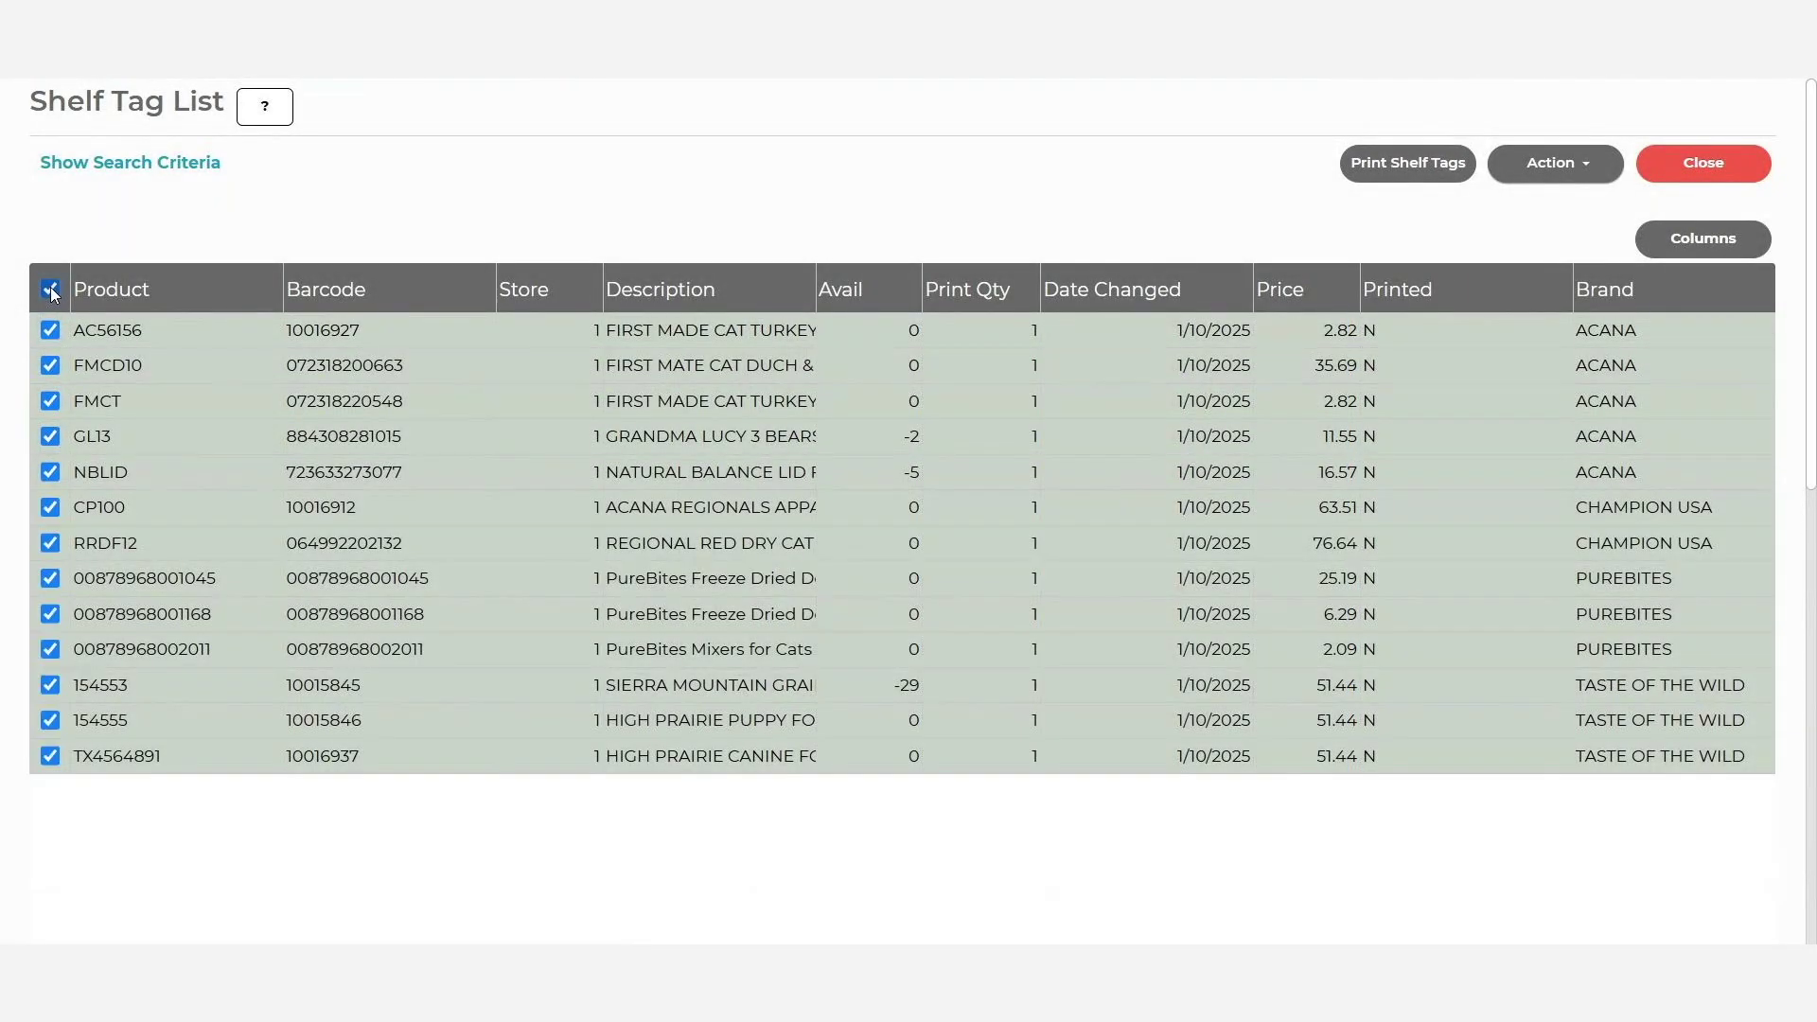
left_click(50, 288)
left_click(1590, 168)
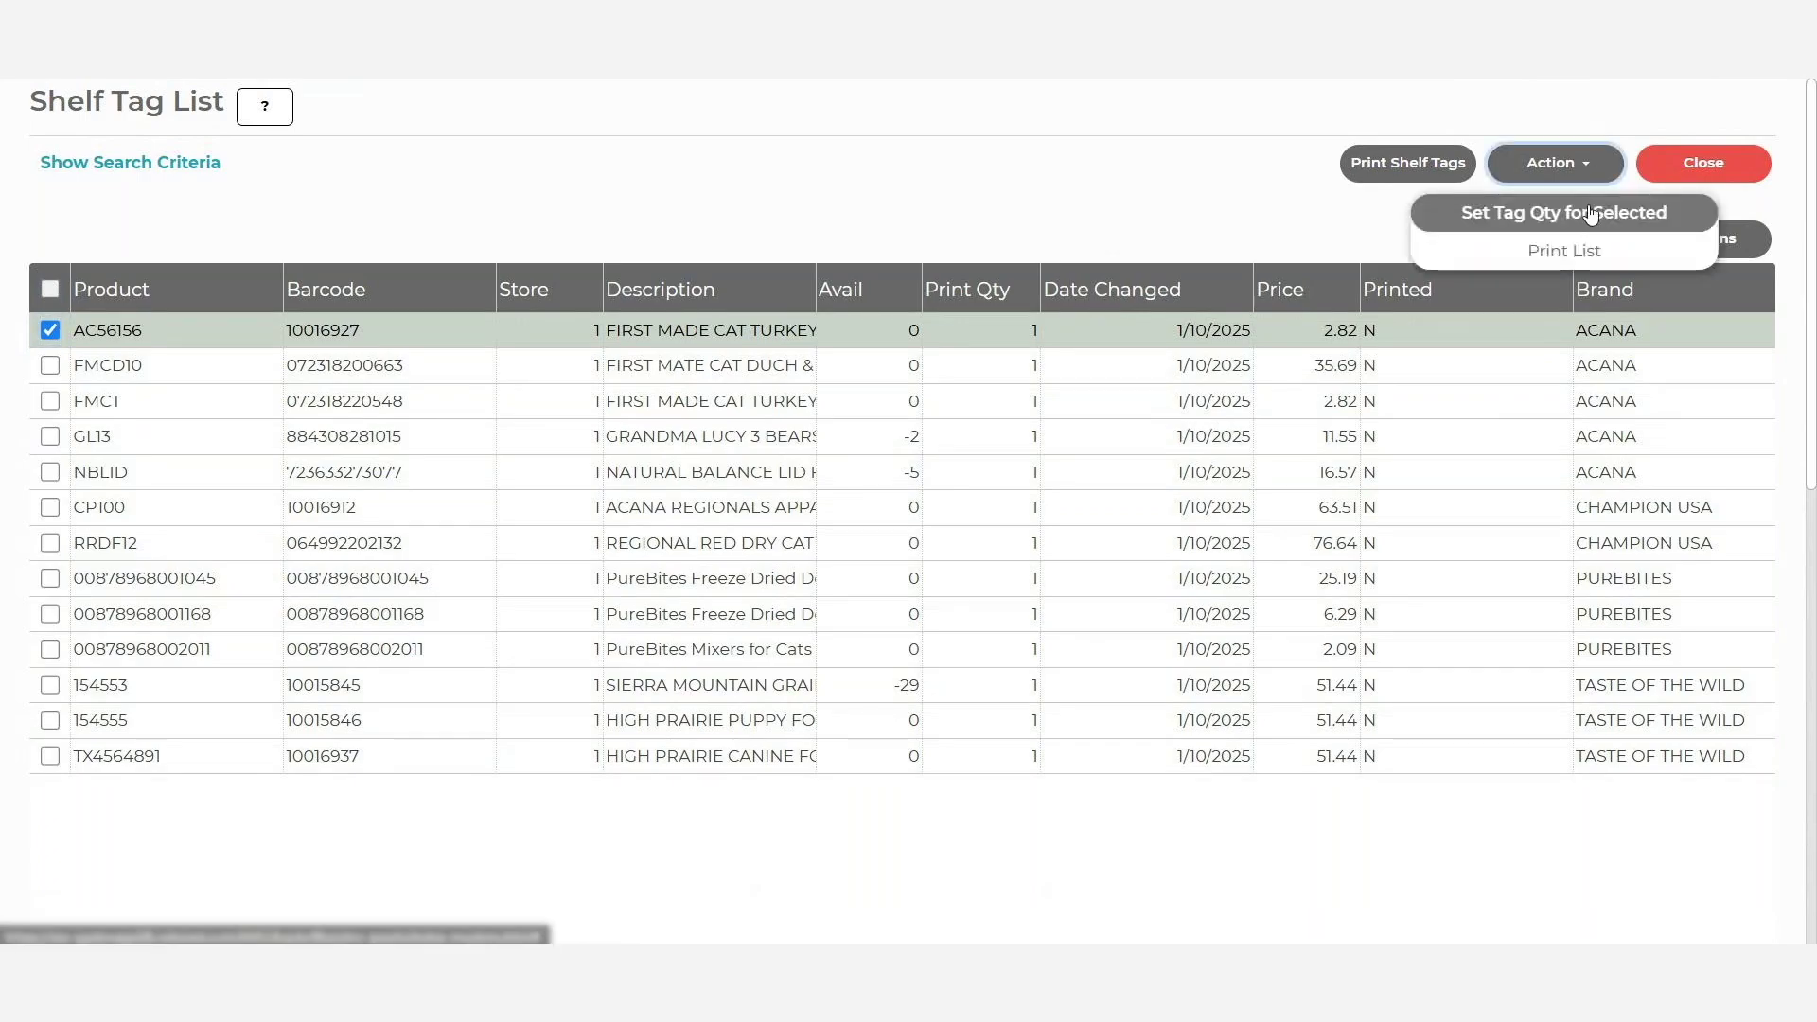
left_click(1589, 214)
type("2")
left_click(1055, 360)
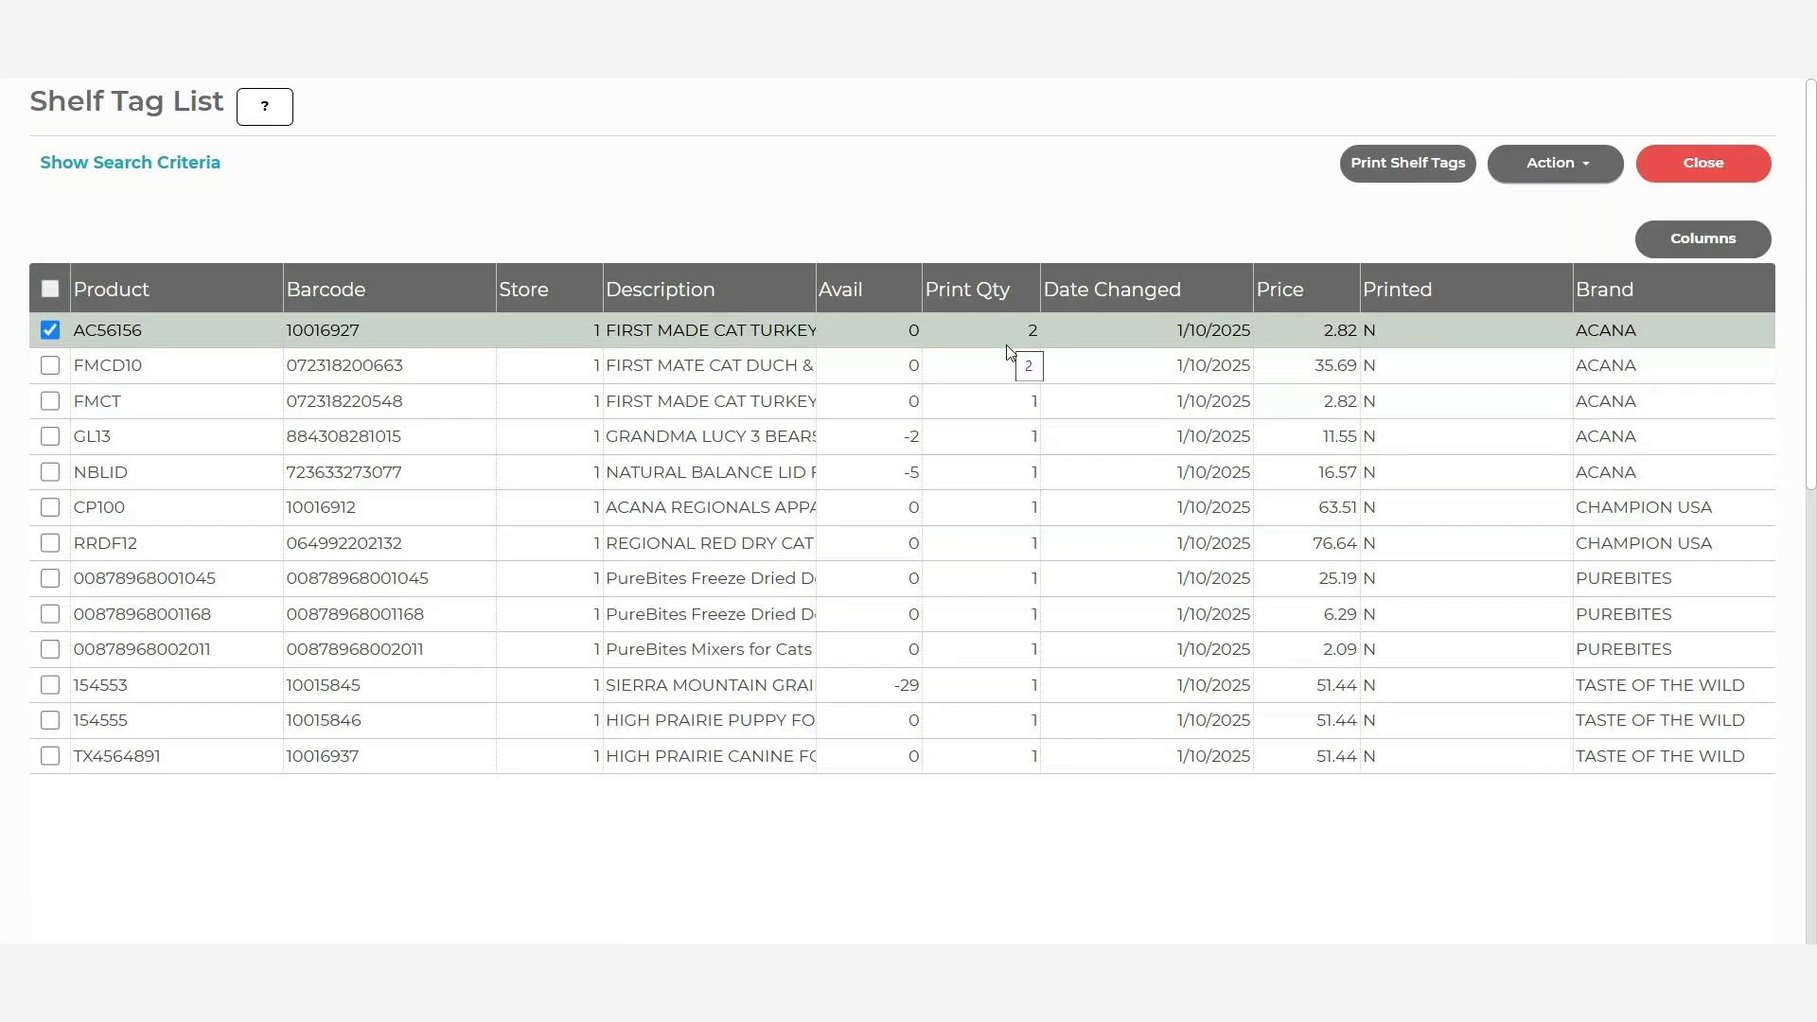
Set the tag quantity to 2 for the NBLID and CP100 shelf tags
left_click(50, 472)
left_click(66, 511)
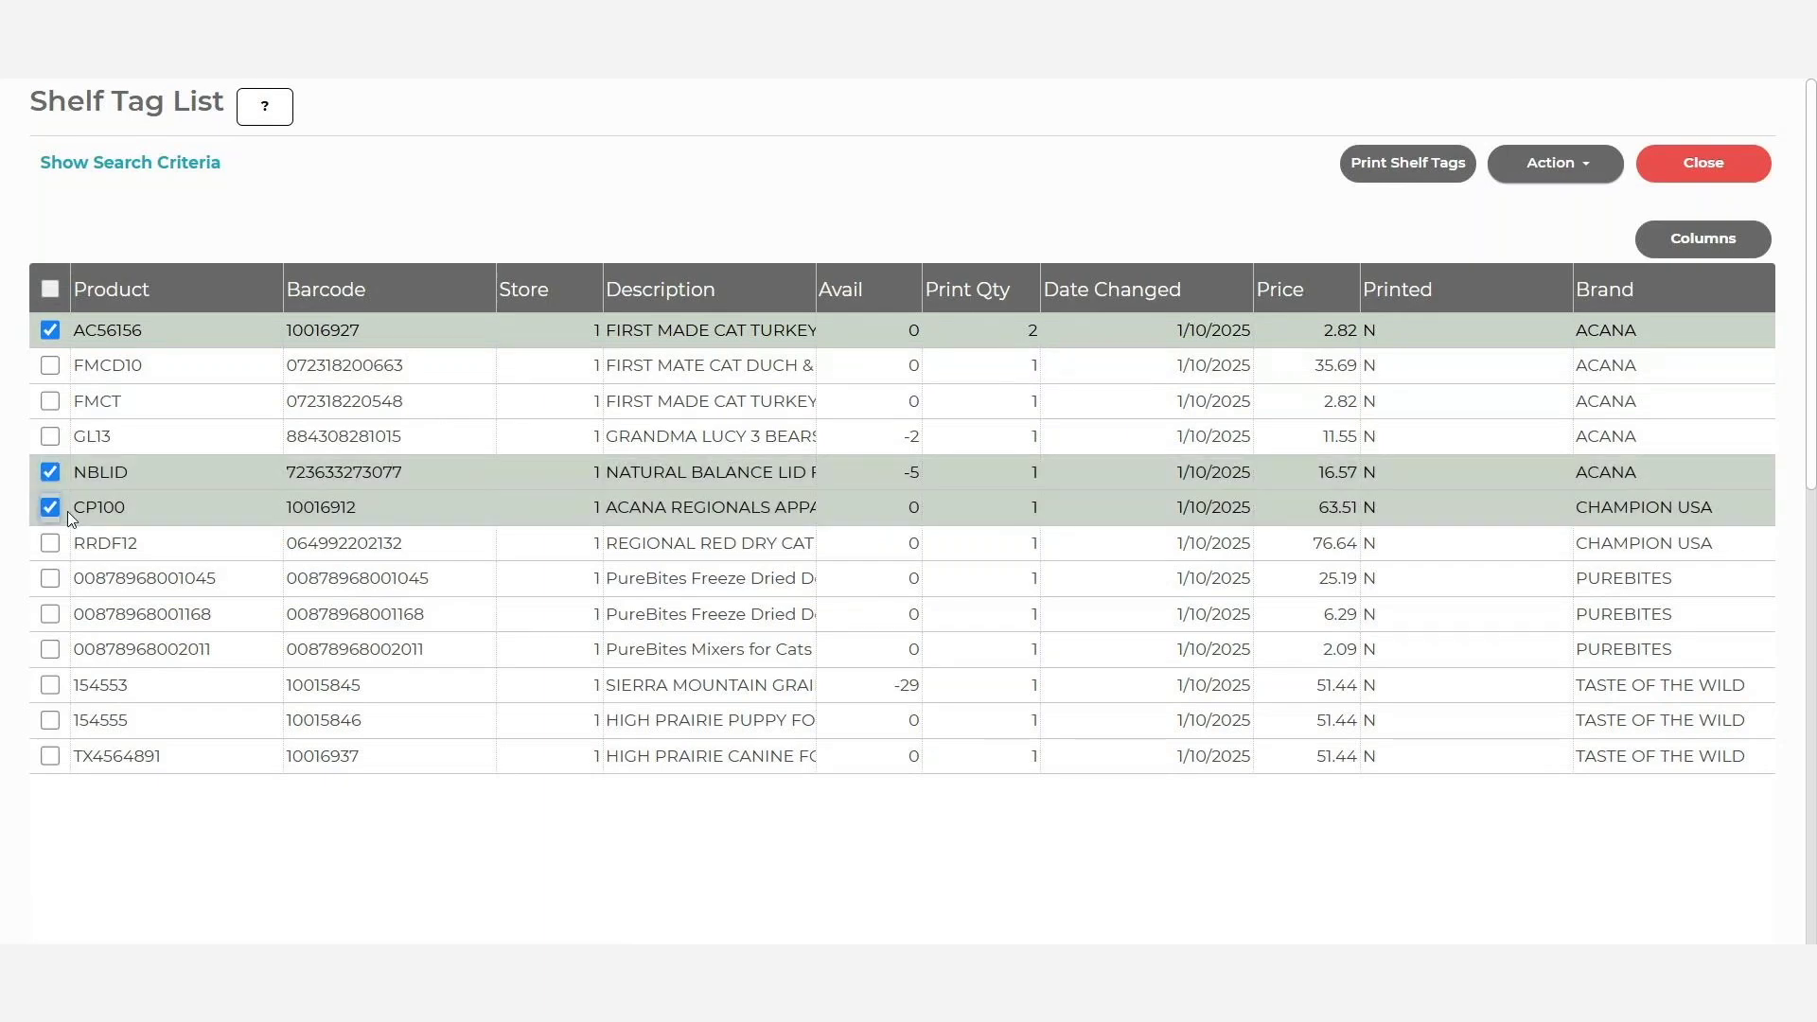
left_click(1554, 163)
left_click(1561, 210)
type("2")
left_click(1052, 367)
Print all listed shelf tags on Avery5160 labels and dismiss the print preview
left_click(51, 289)
left_click(1408, 162)
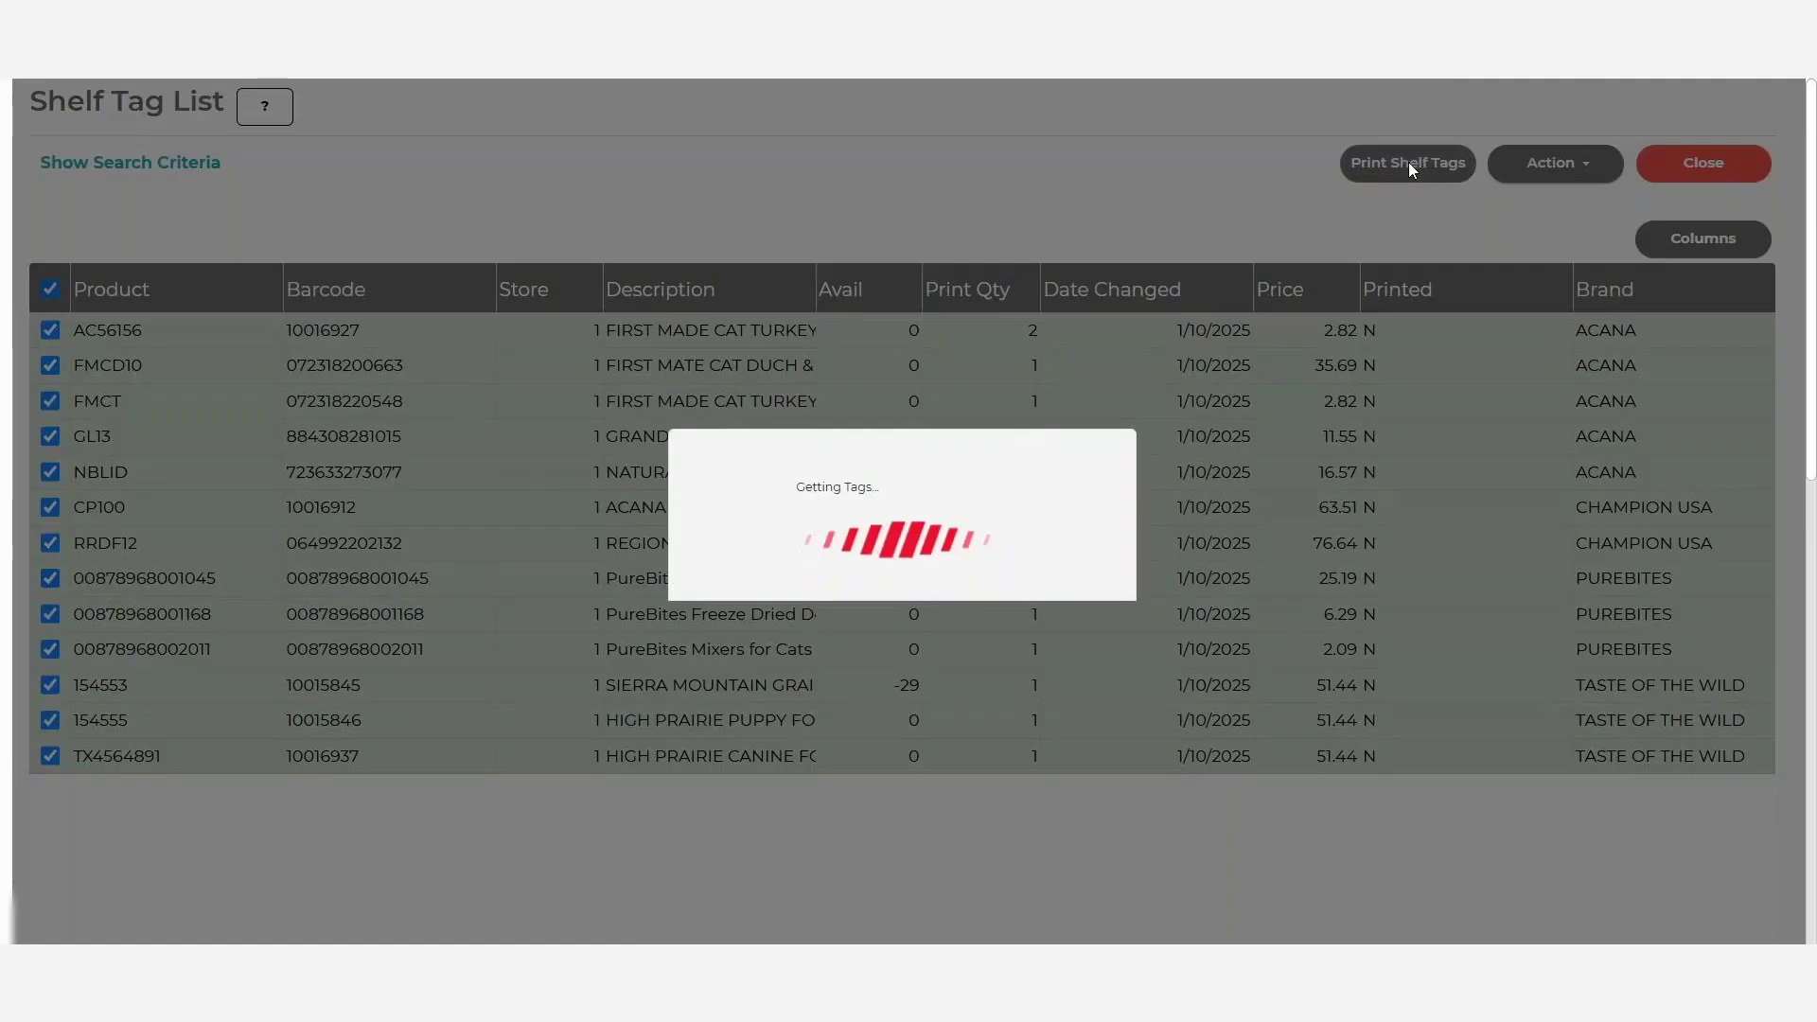
left_click(652, 554)
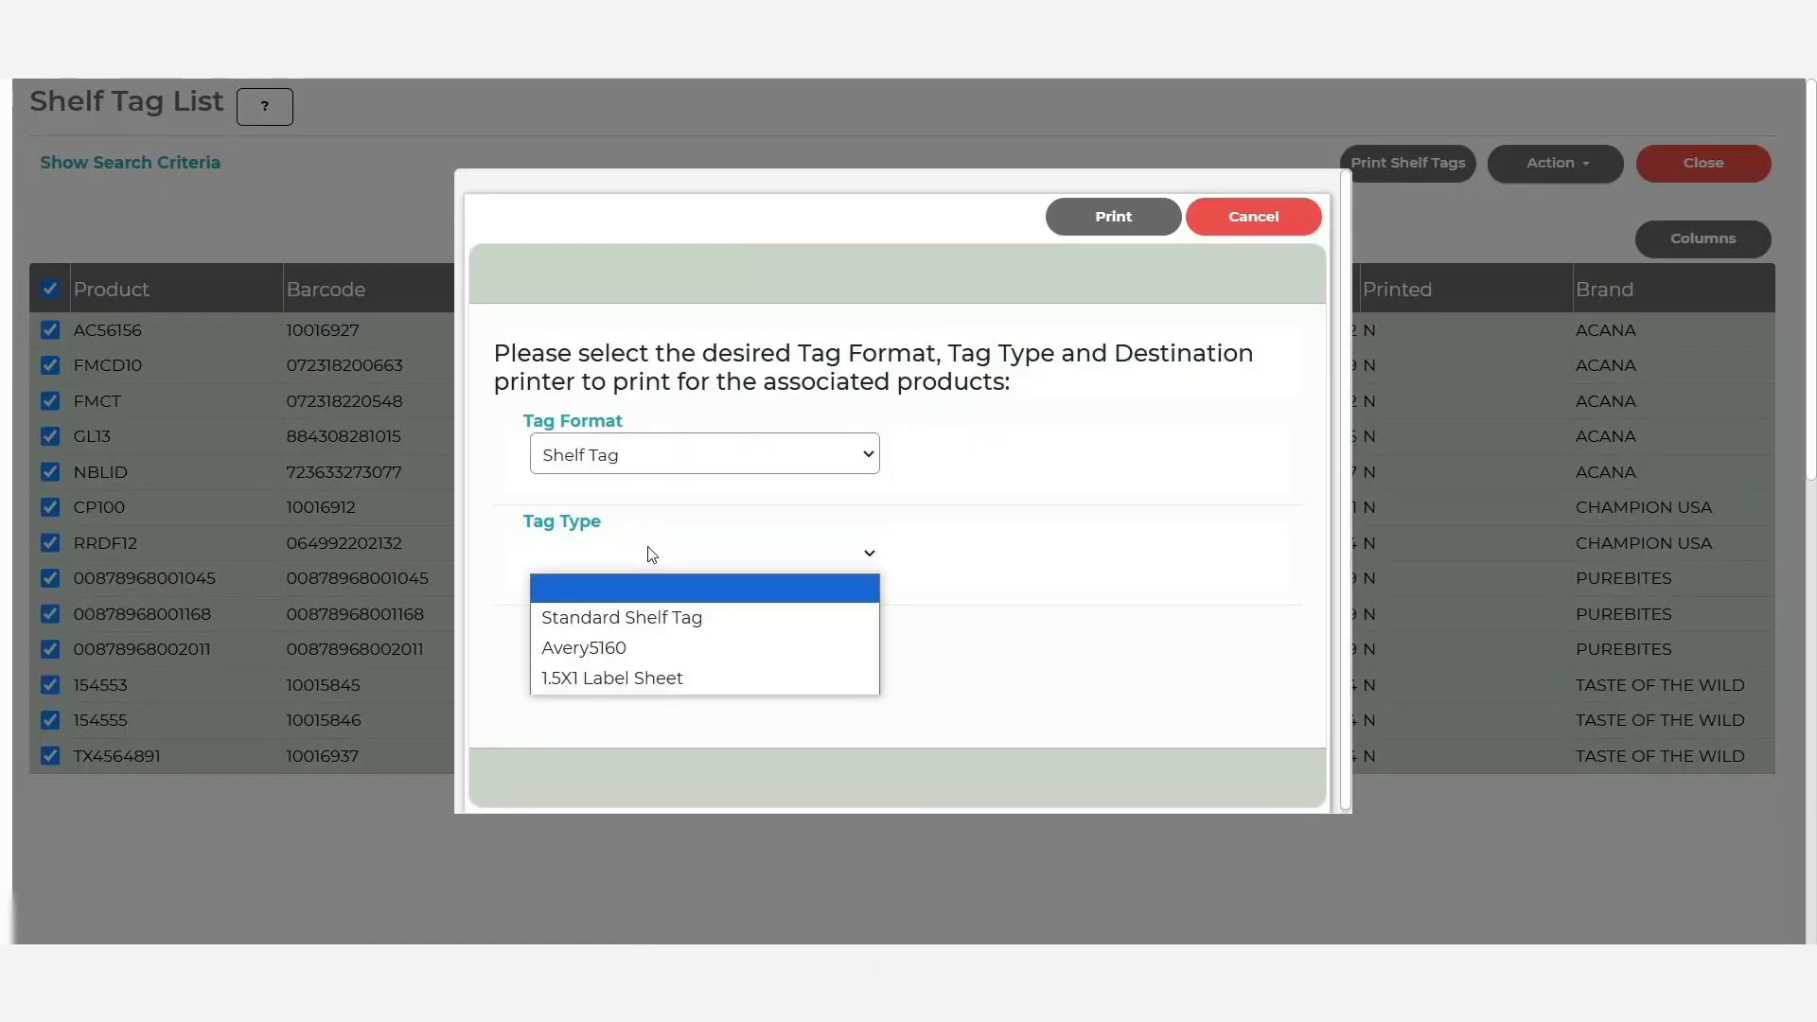
left_click(653, 648)
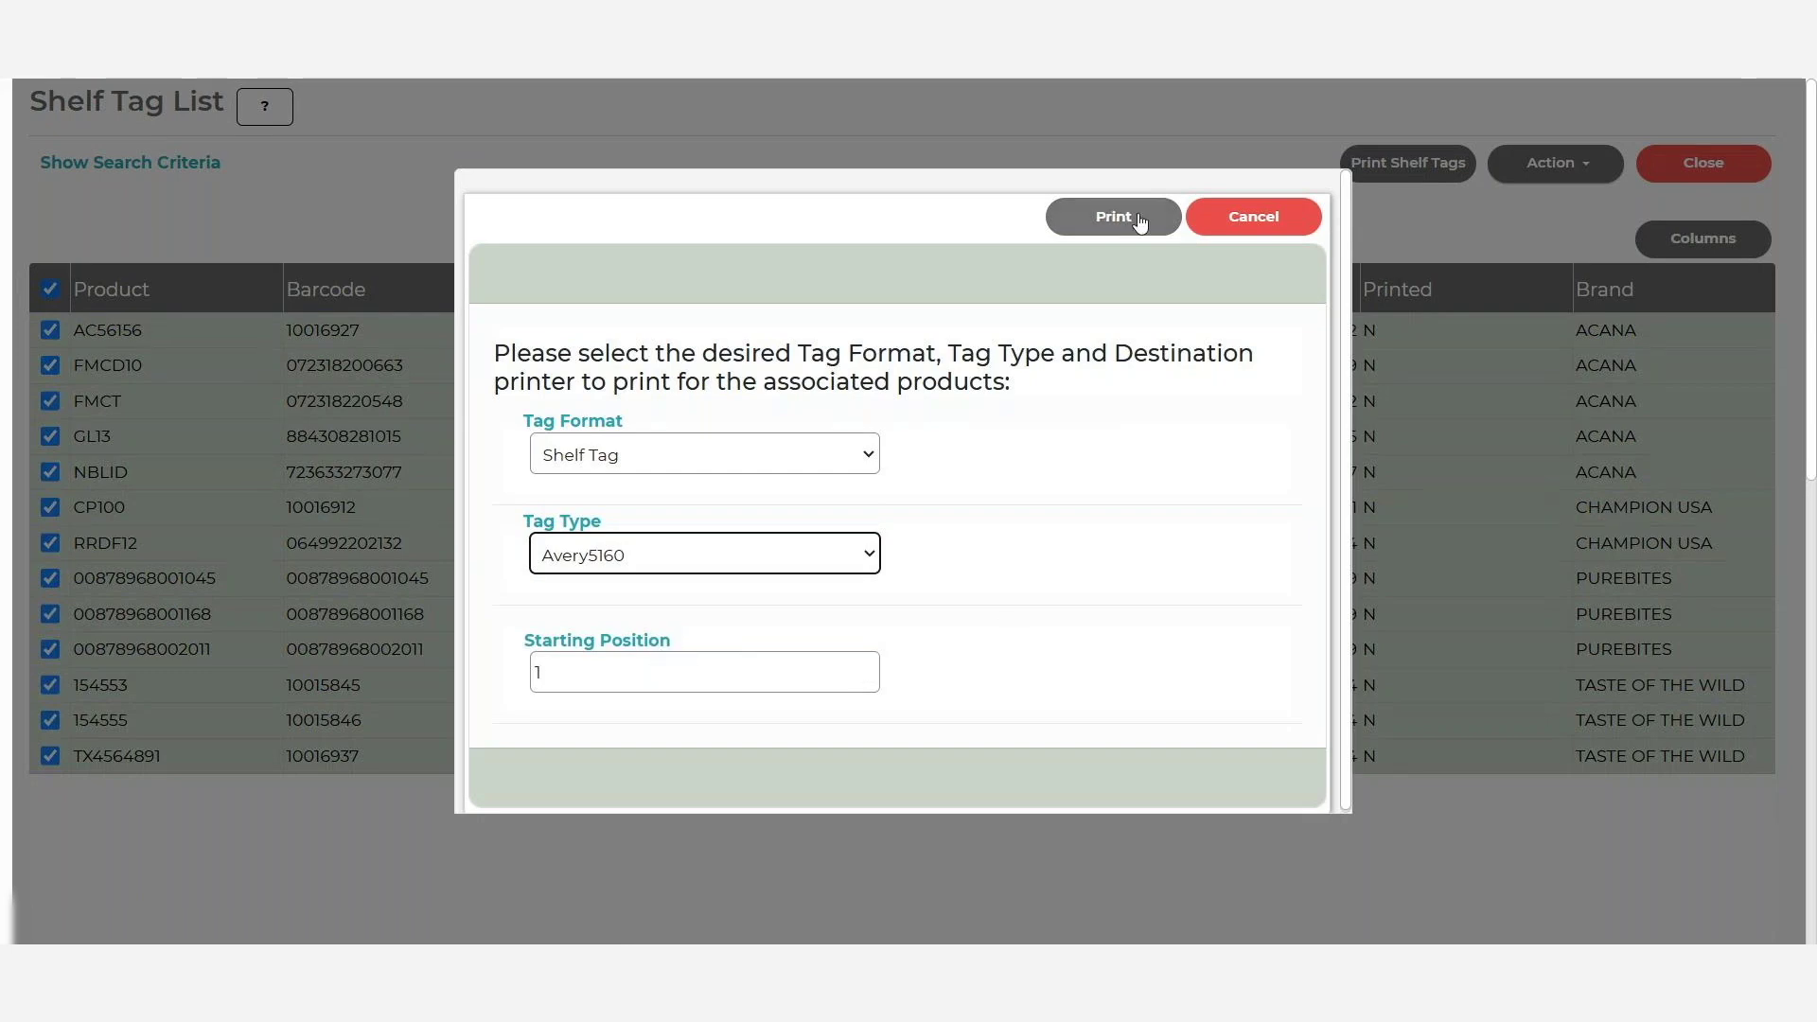
left_click(1121, 220)
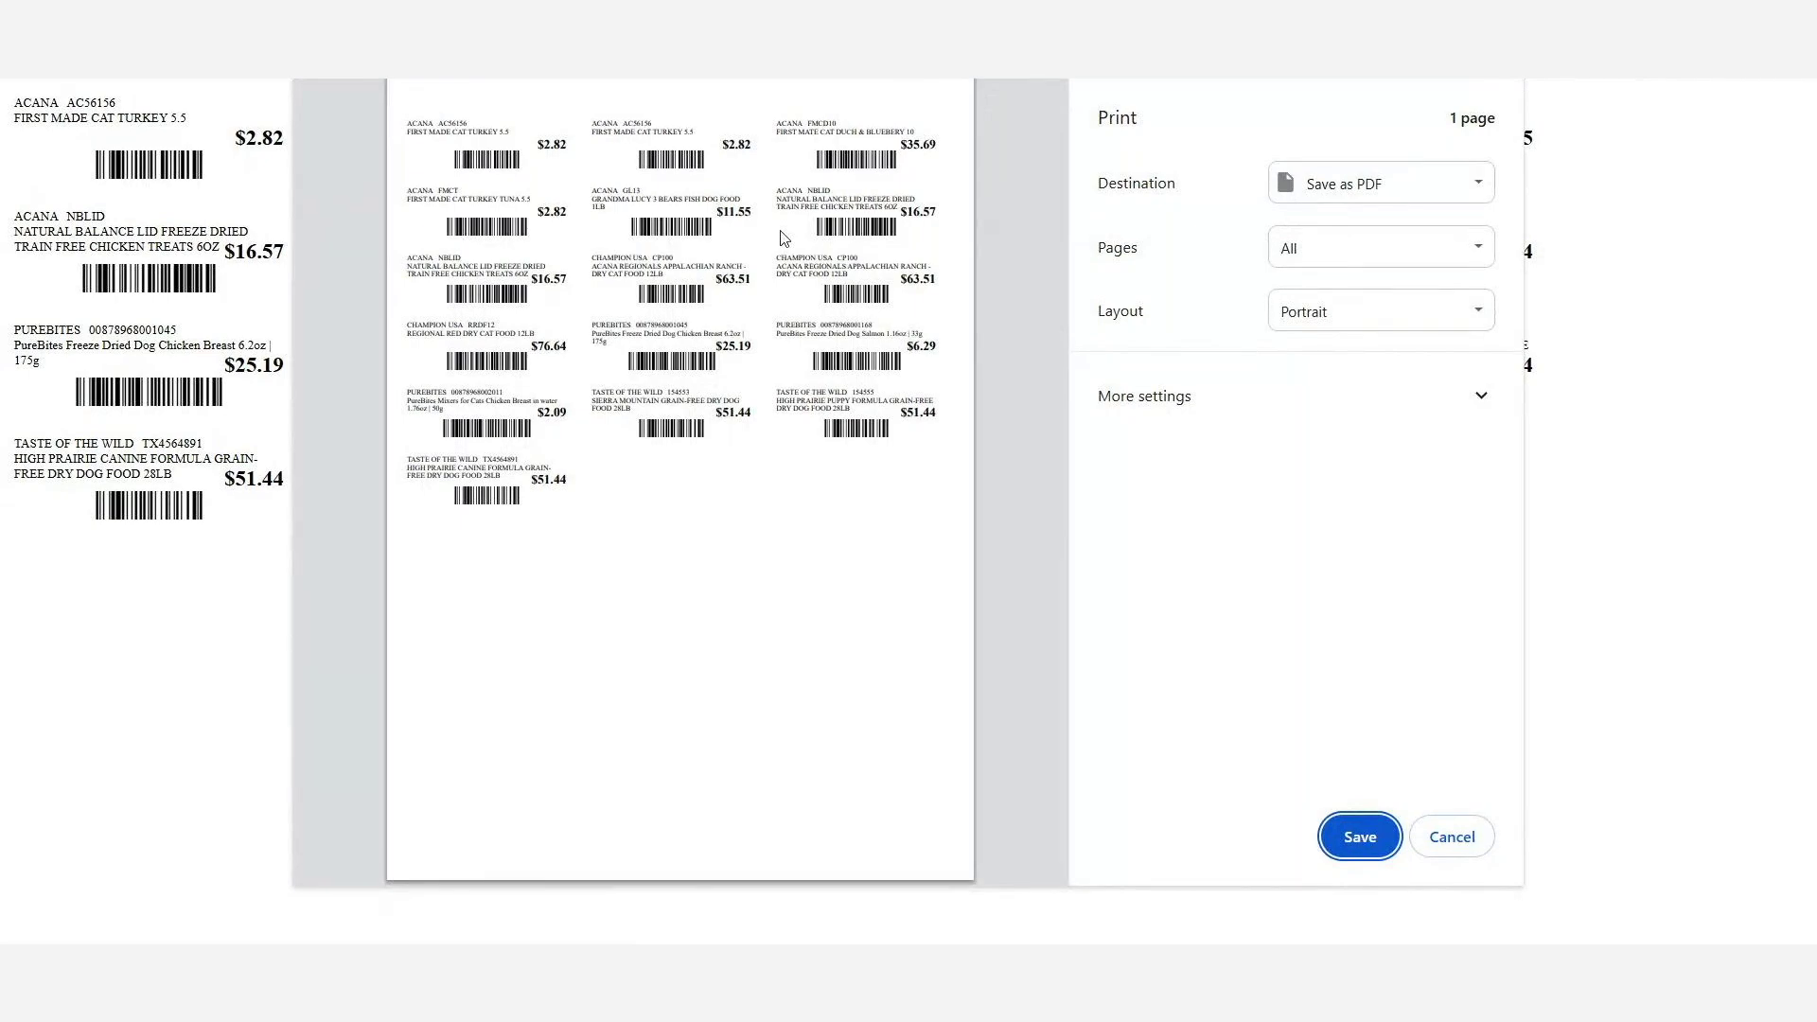
key("Escape")
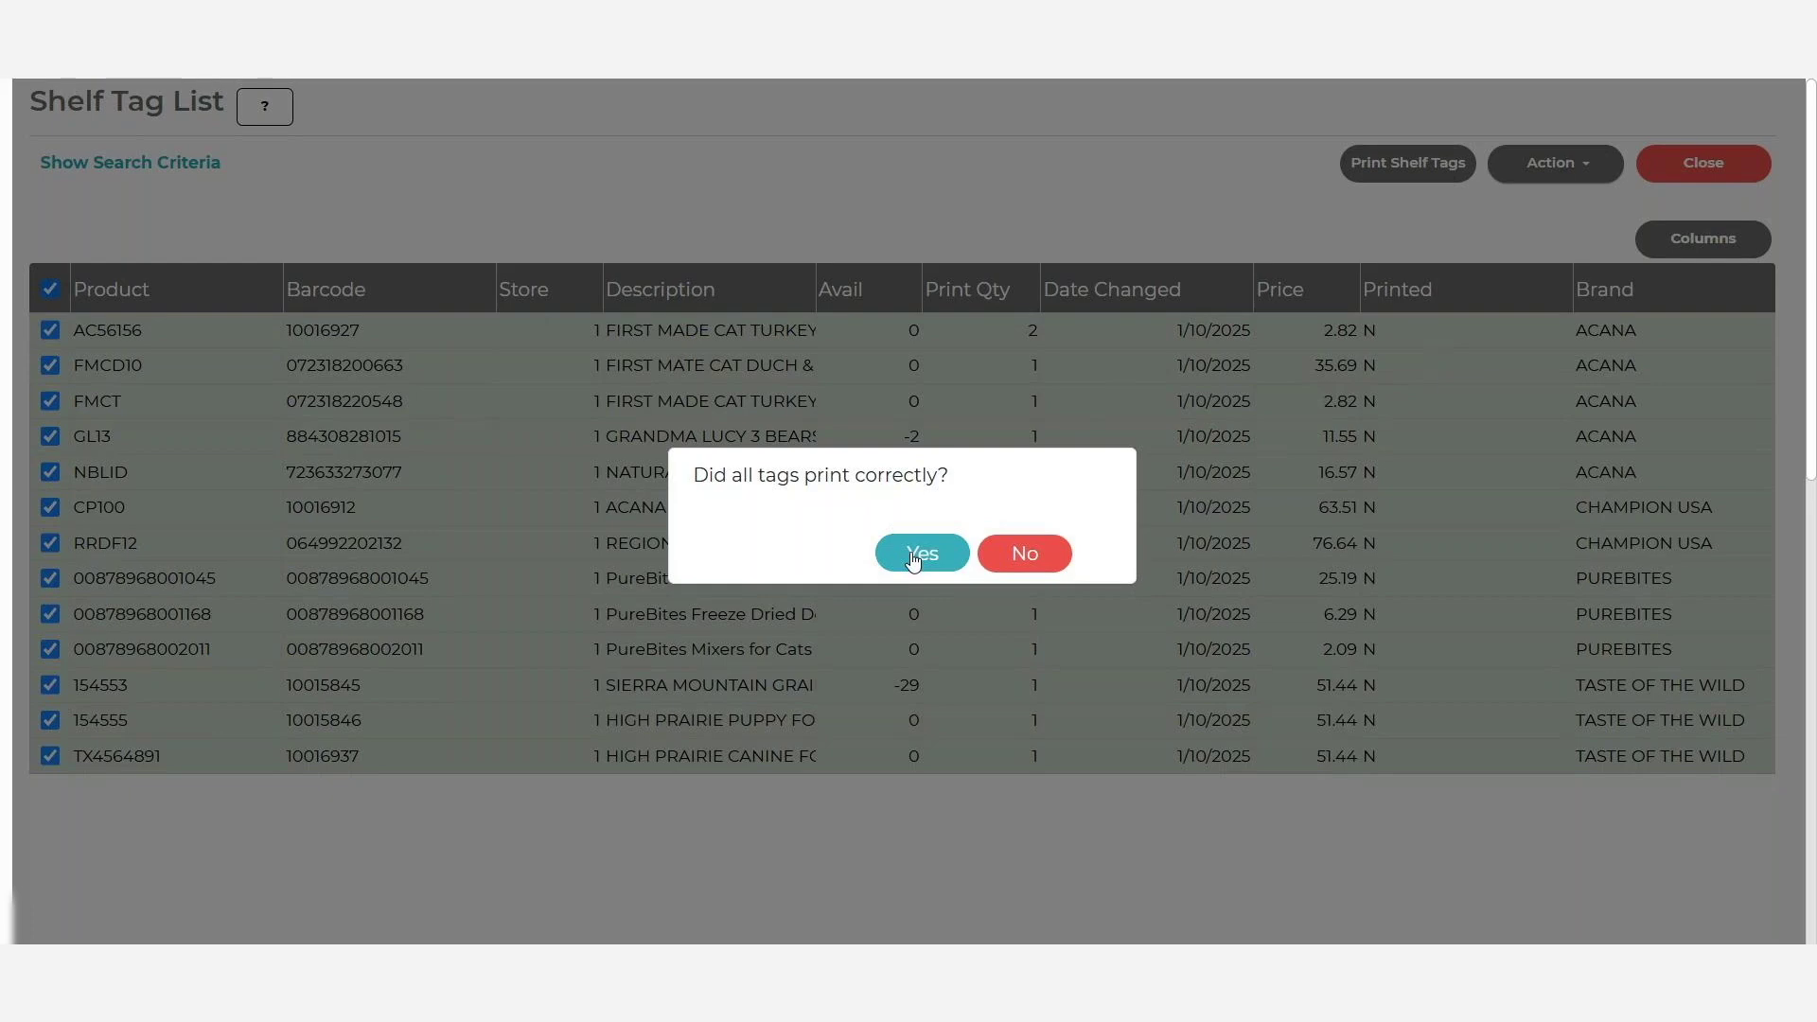
Confirm the tags printed correctly, then search for shelf tags with Print Status Printed
left_click(914, 557)
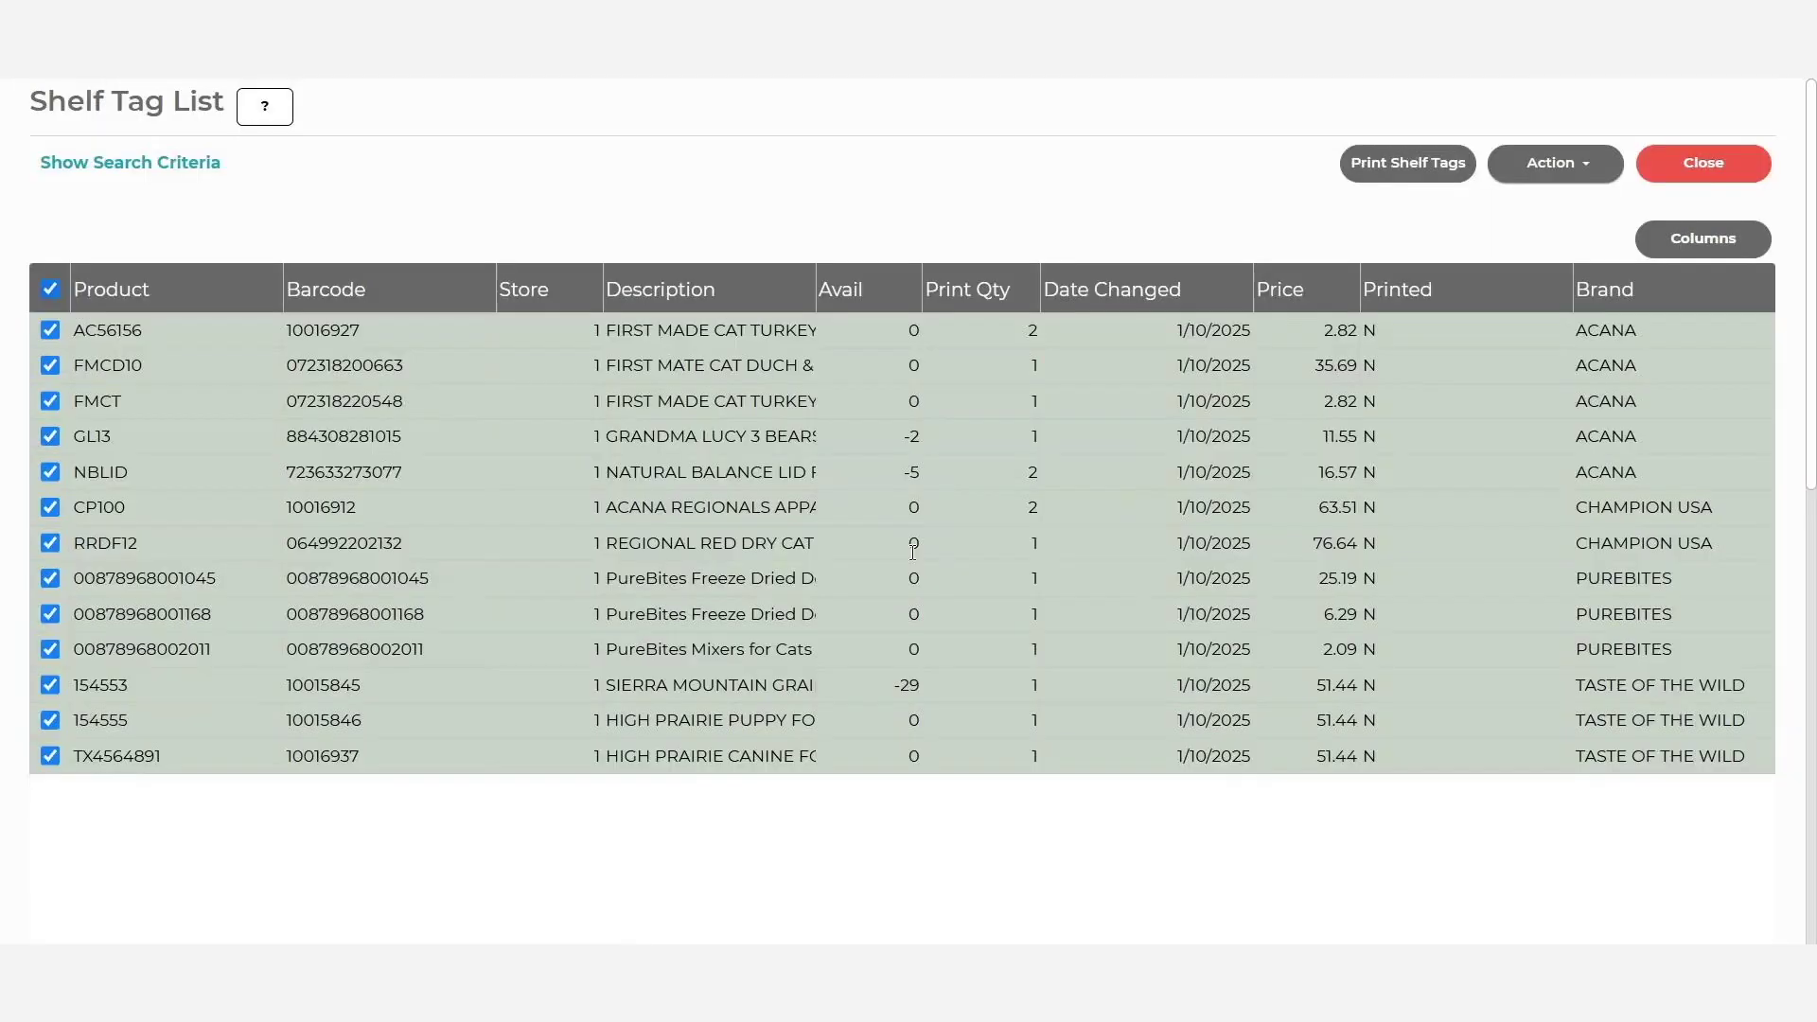
left_click(146, 164)
left_click(390, 414)
left_click(398, 470)
scroll(823, 719, "down", 3)
left_click(818, 719)
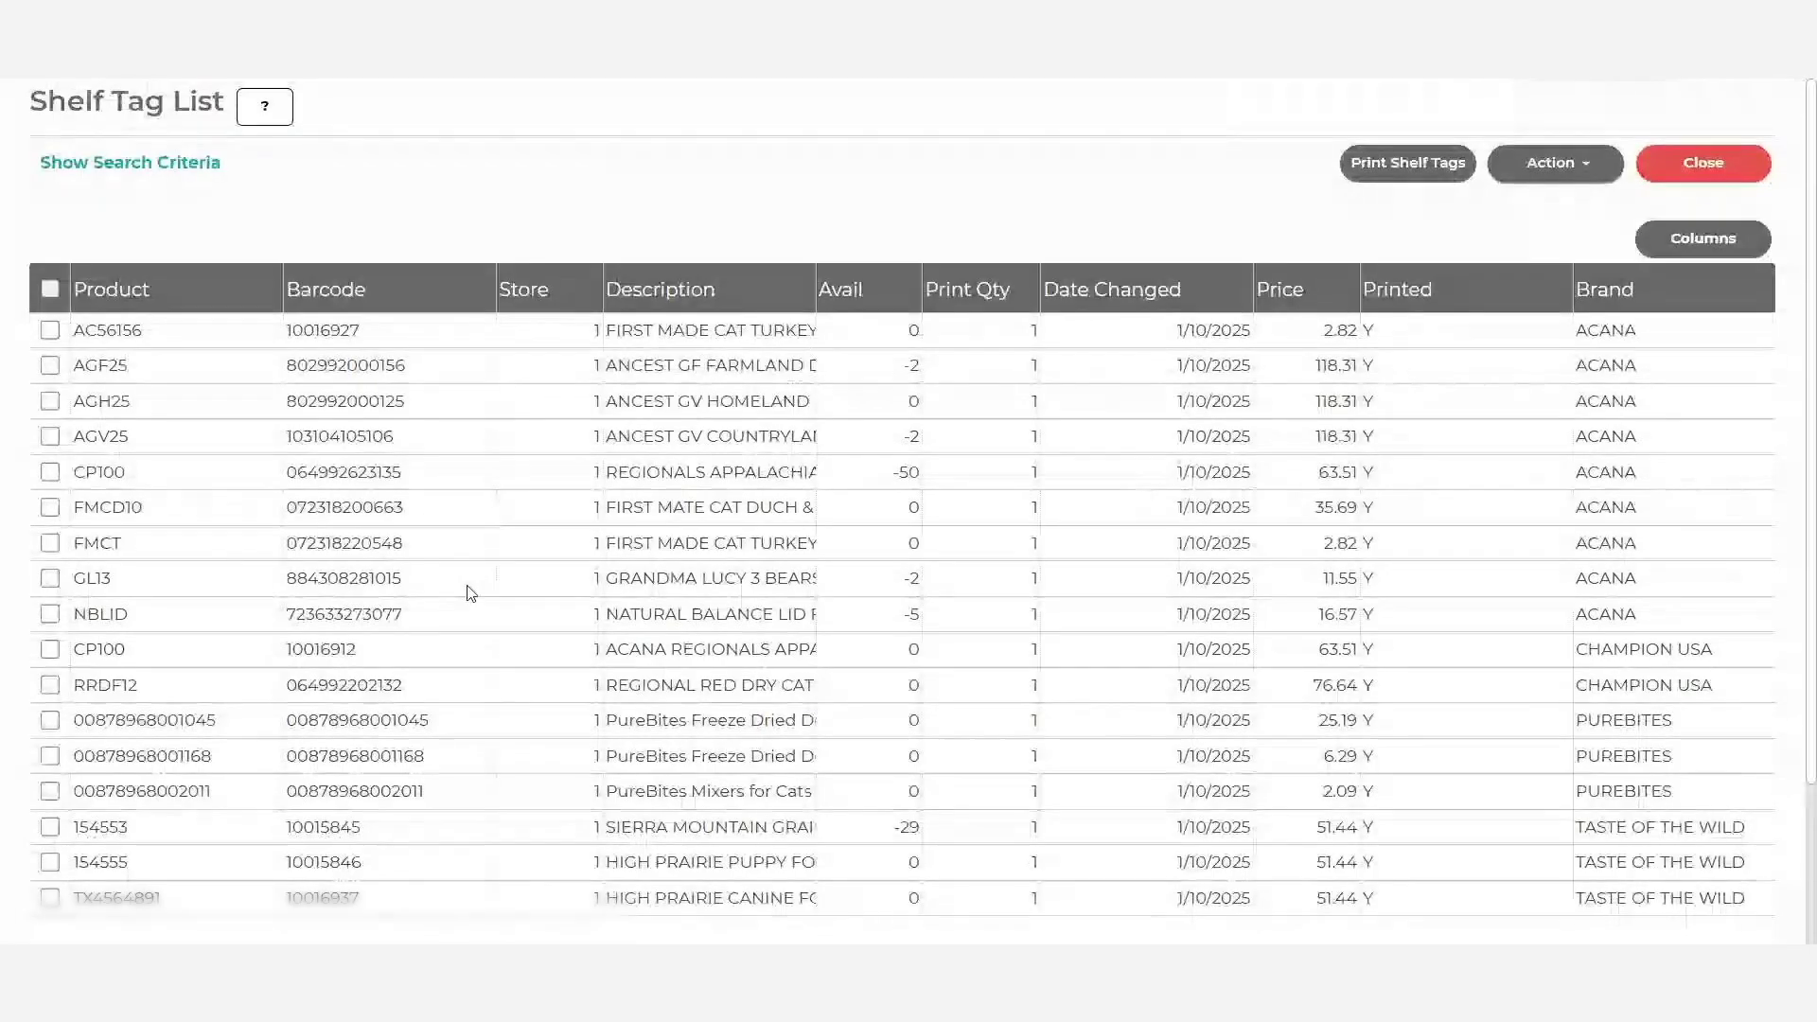
left_click(1438, 439)
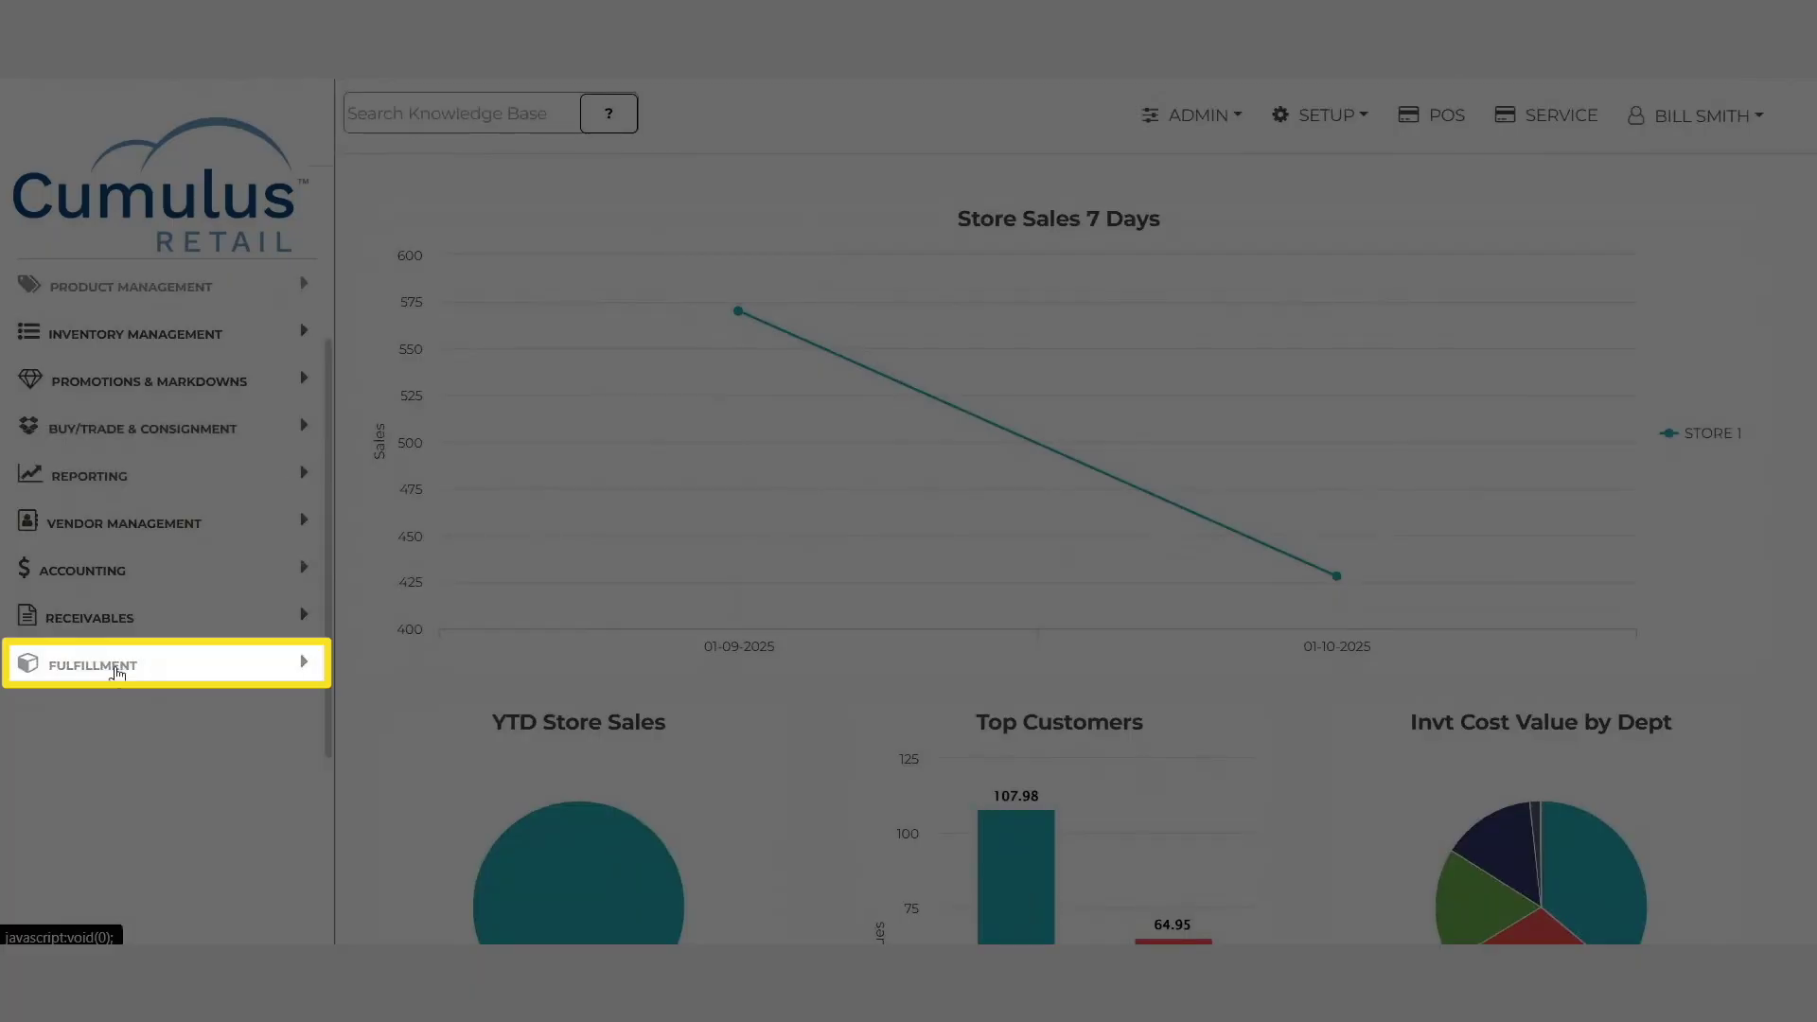
Find the customer's order on Ship Customer Orders by its receipt number
left_click(115, 670)
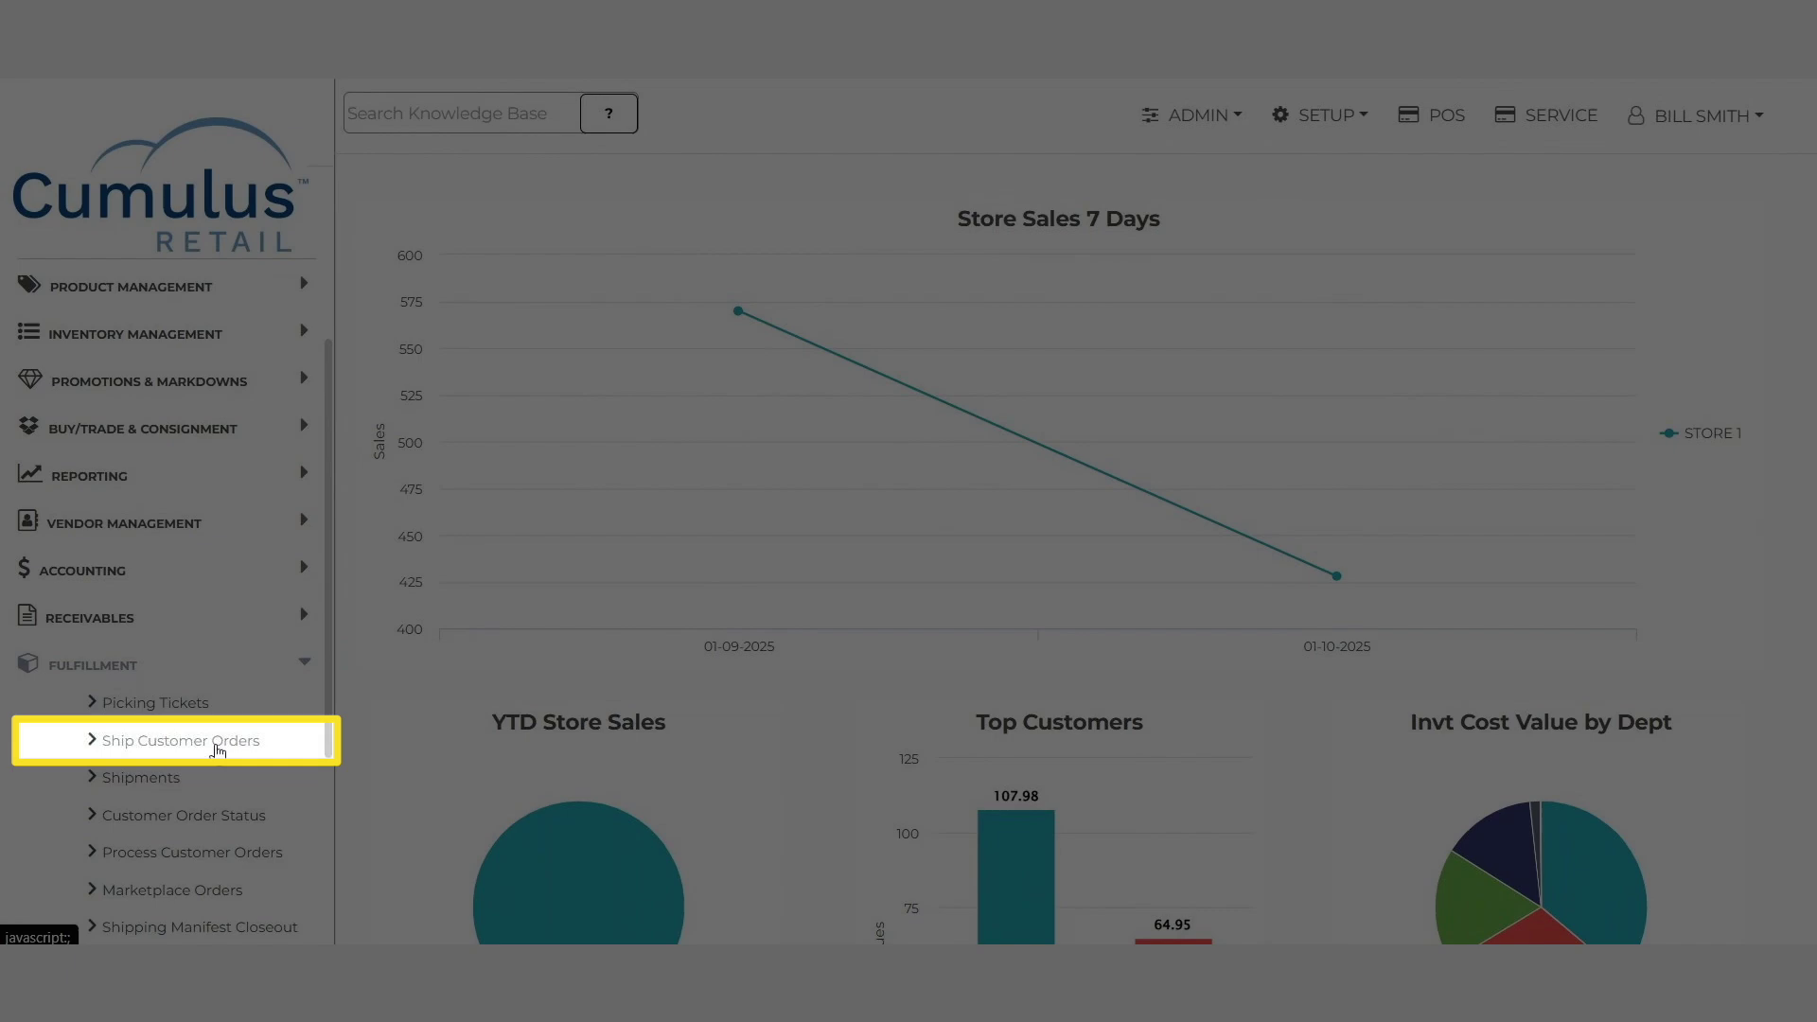
left_click(216, 749)
left_click(337, 350)
type("9756")
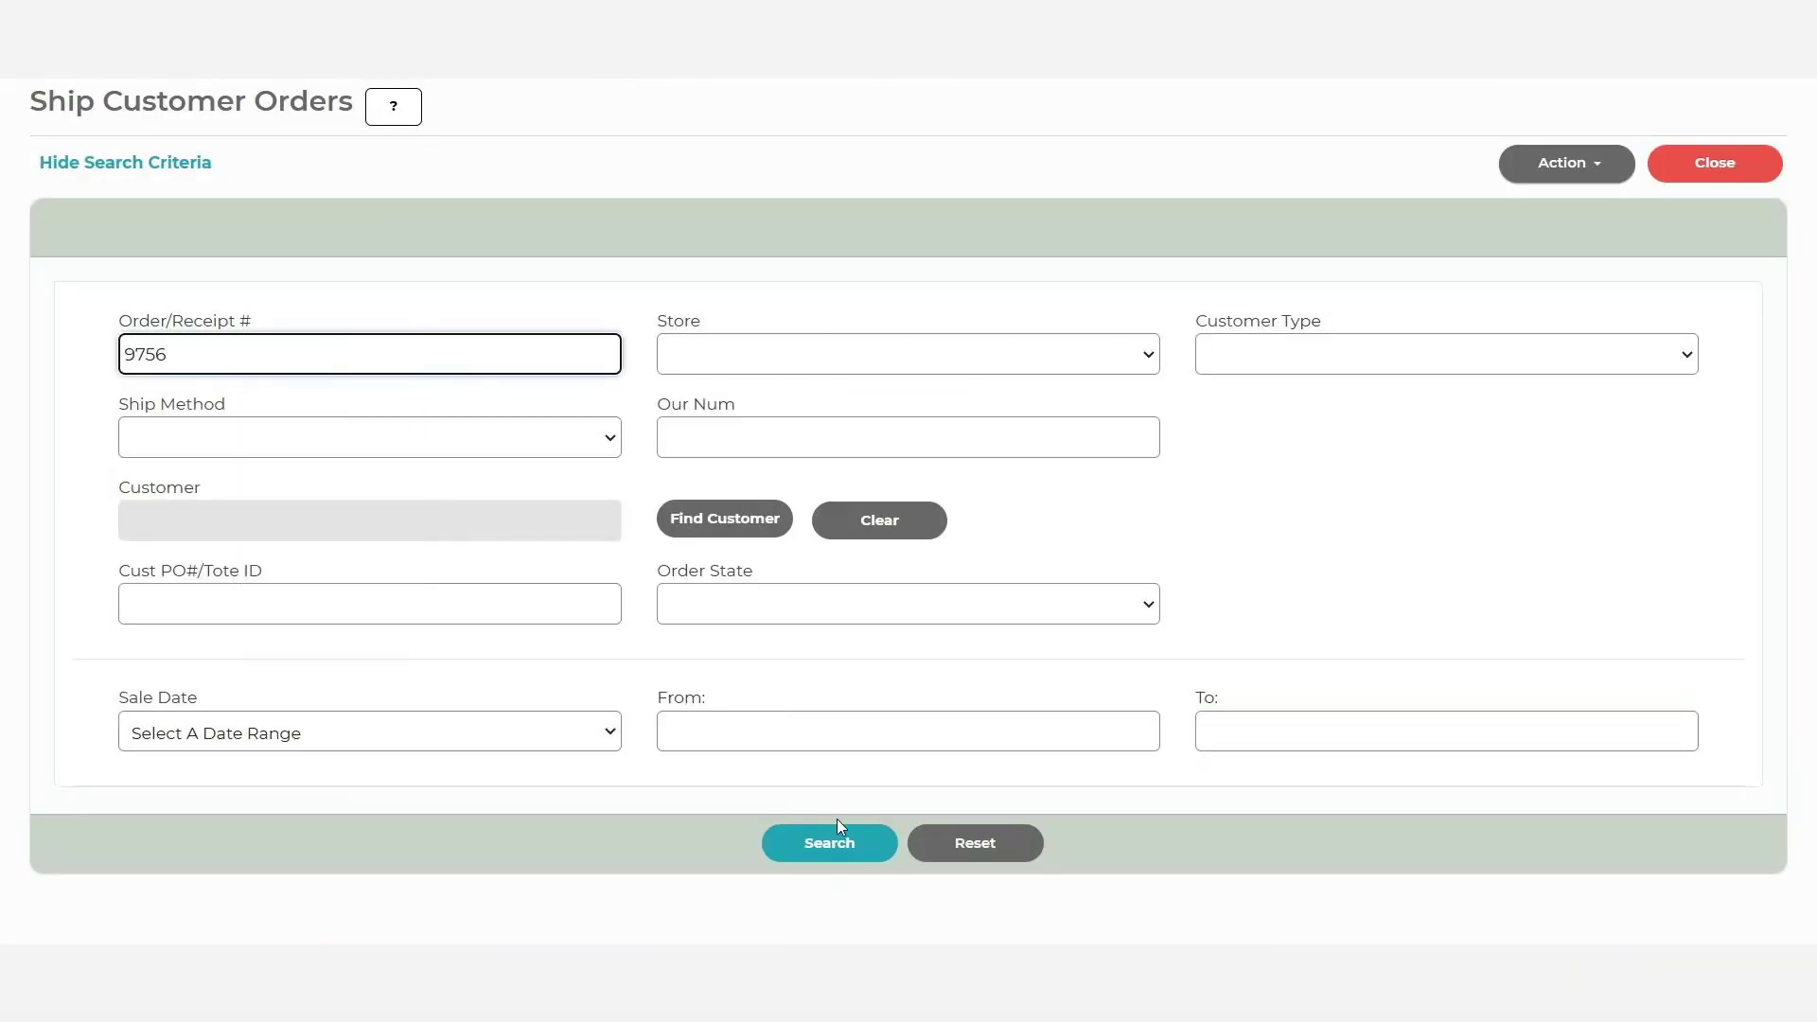
left_click(836, 840)
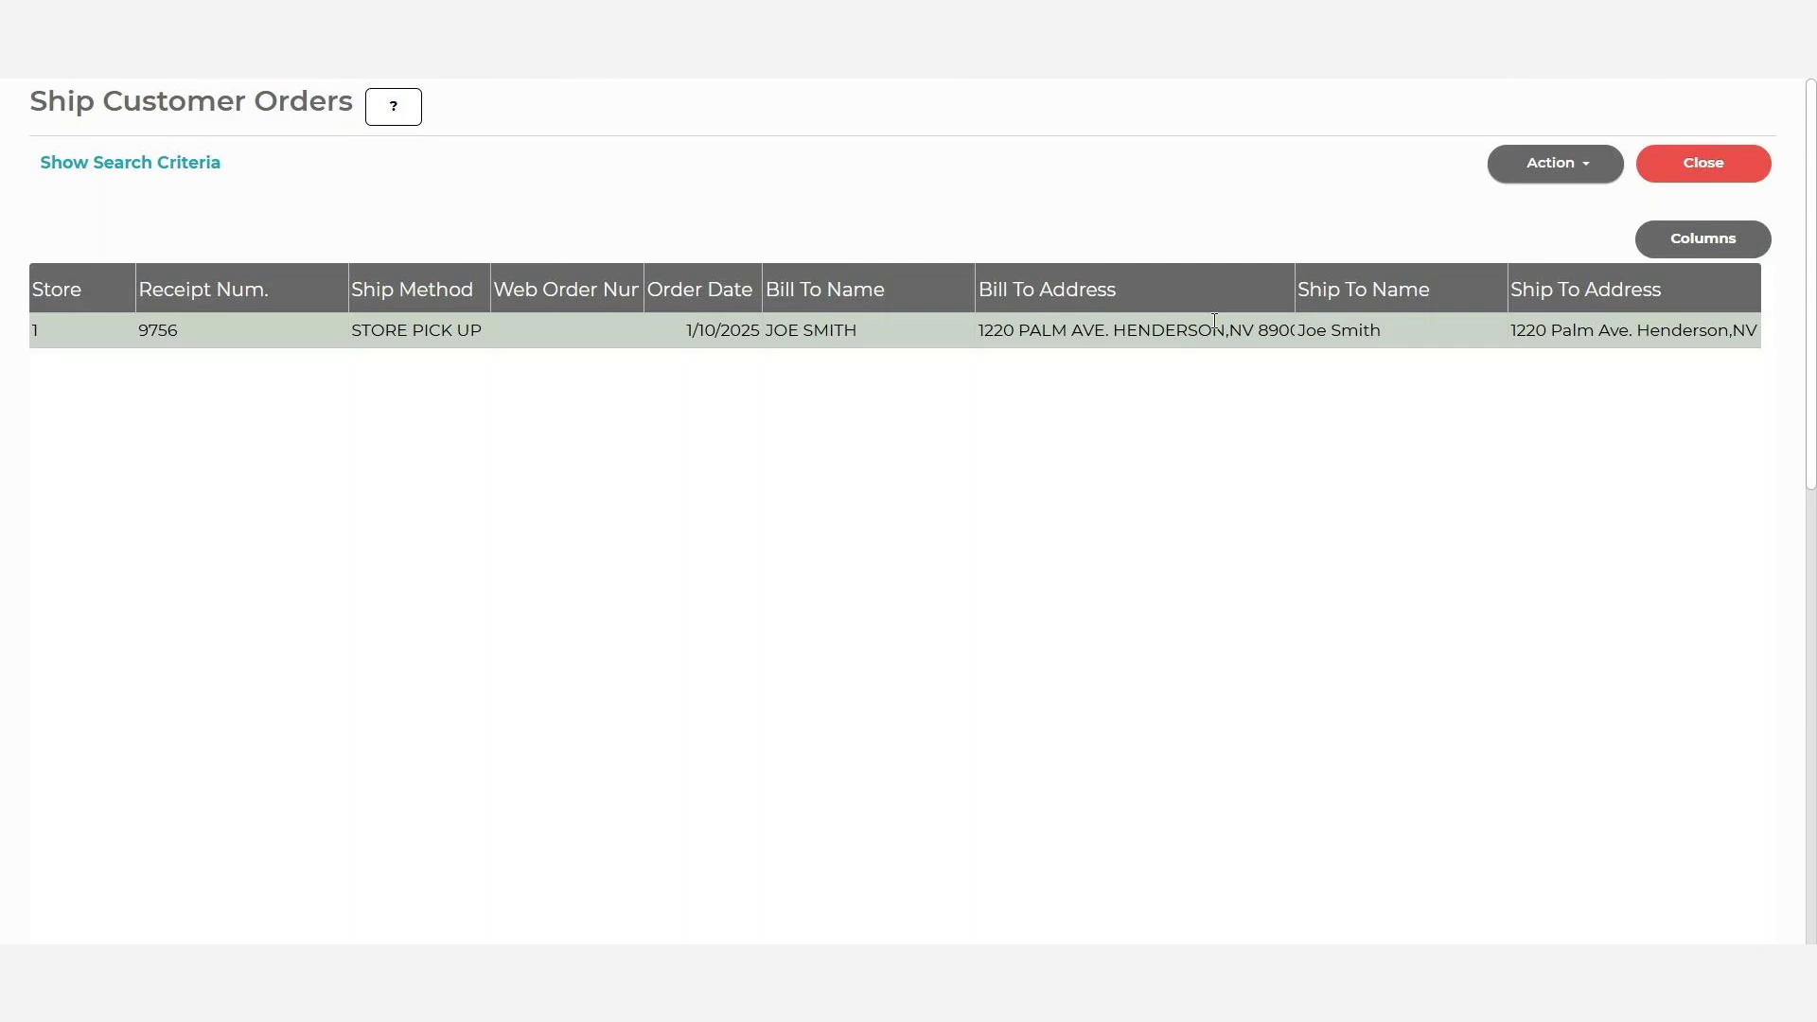
Ship the store-pickup order with Do Shipping and finish packing its package
left_click(1557, 163)
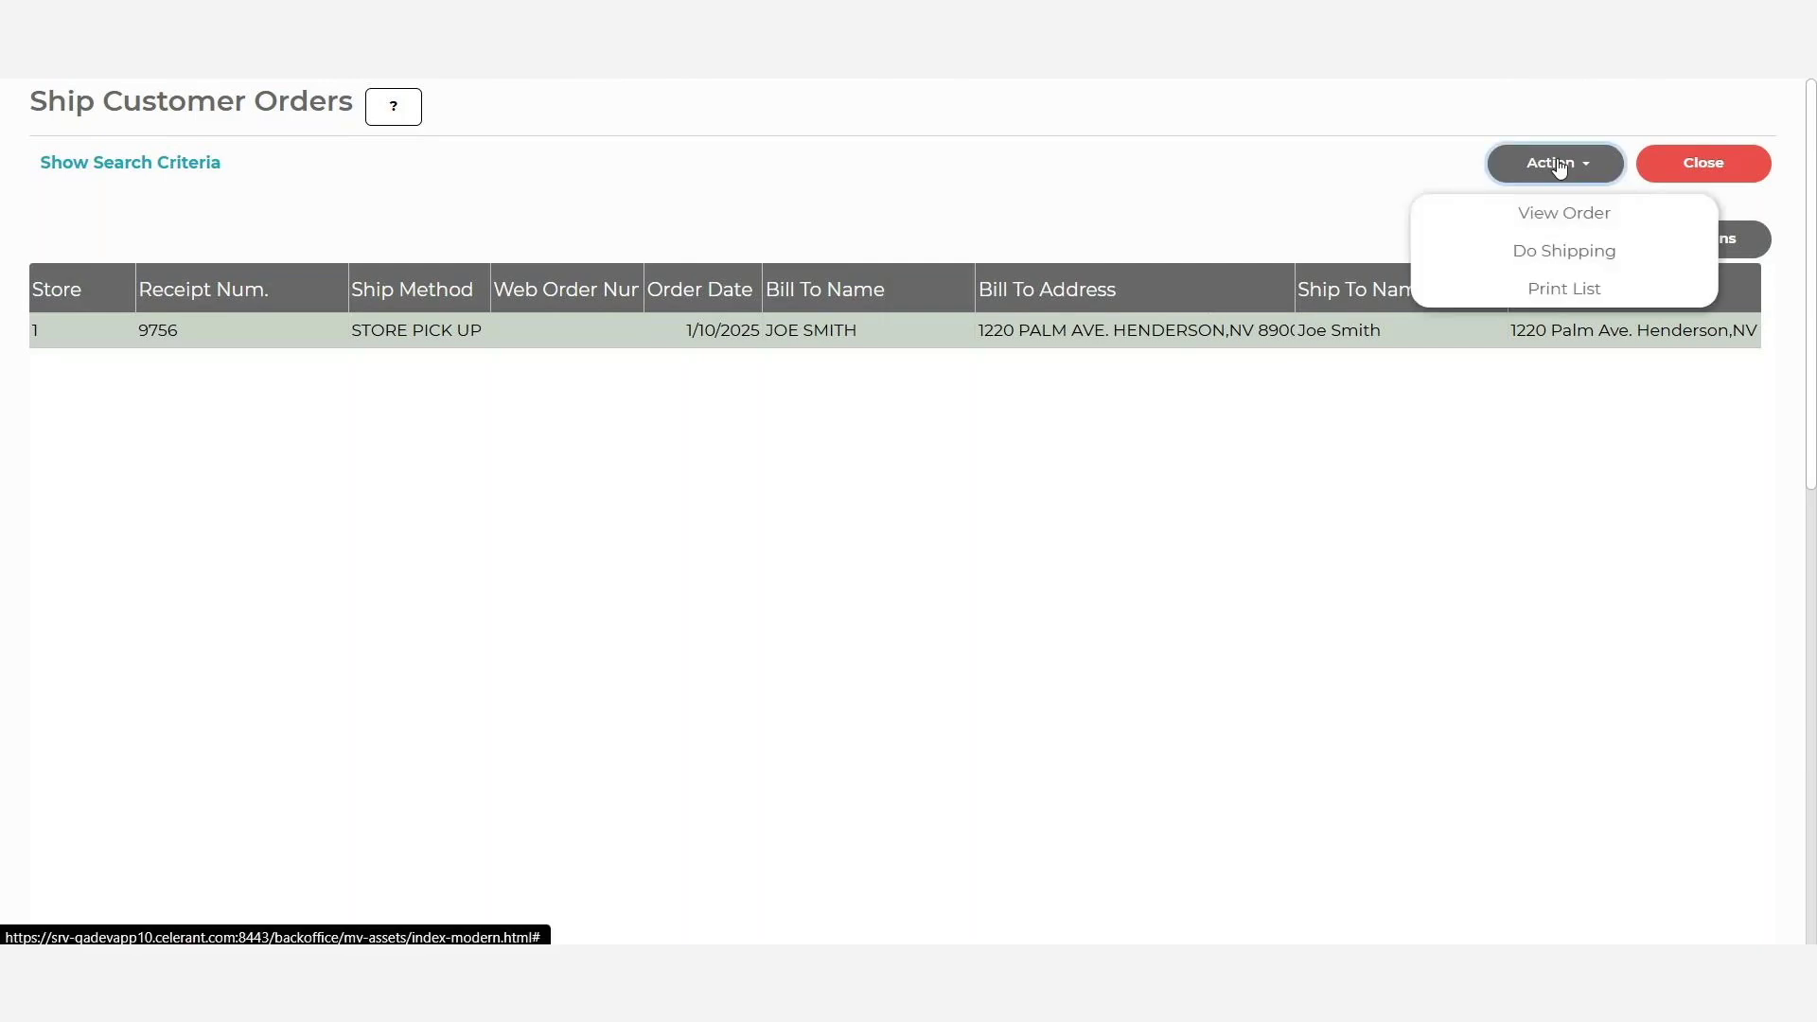
left_click(1570, 252)
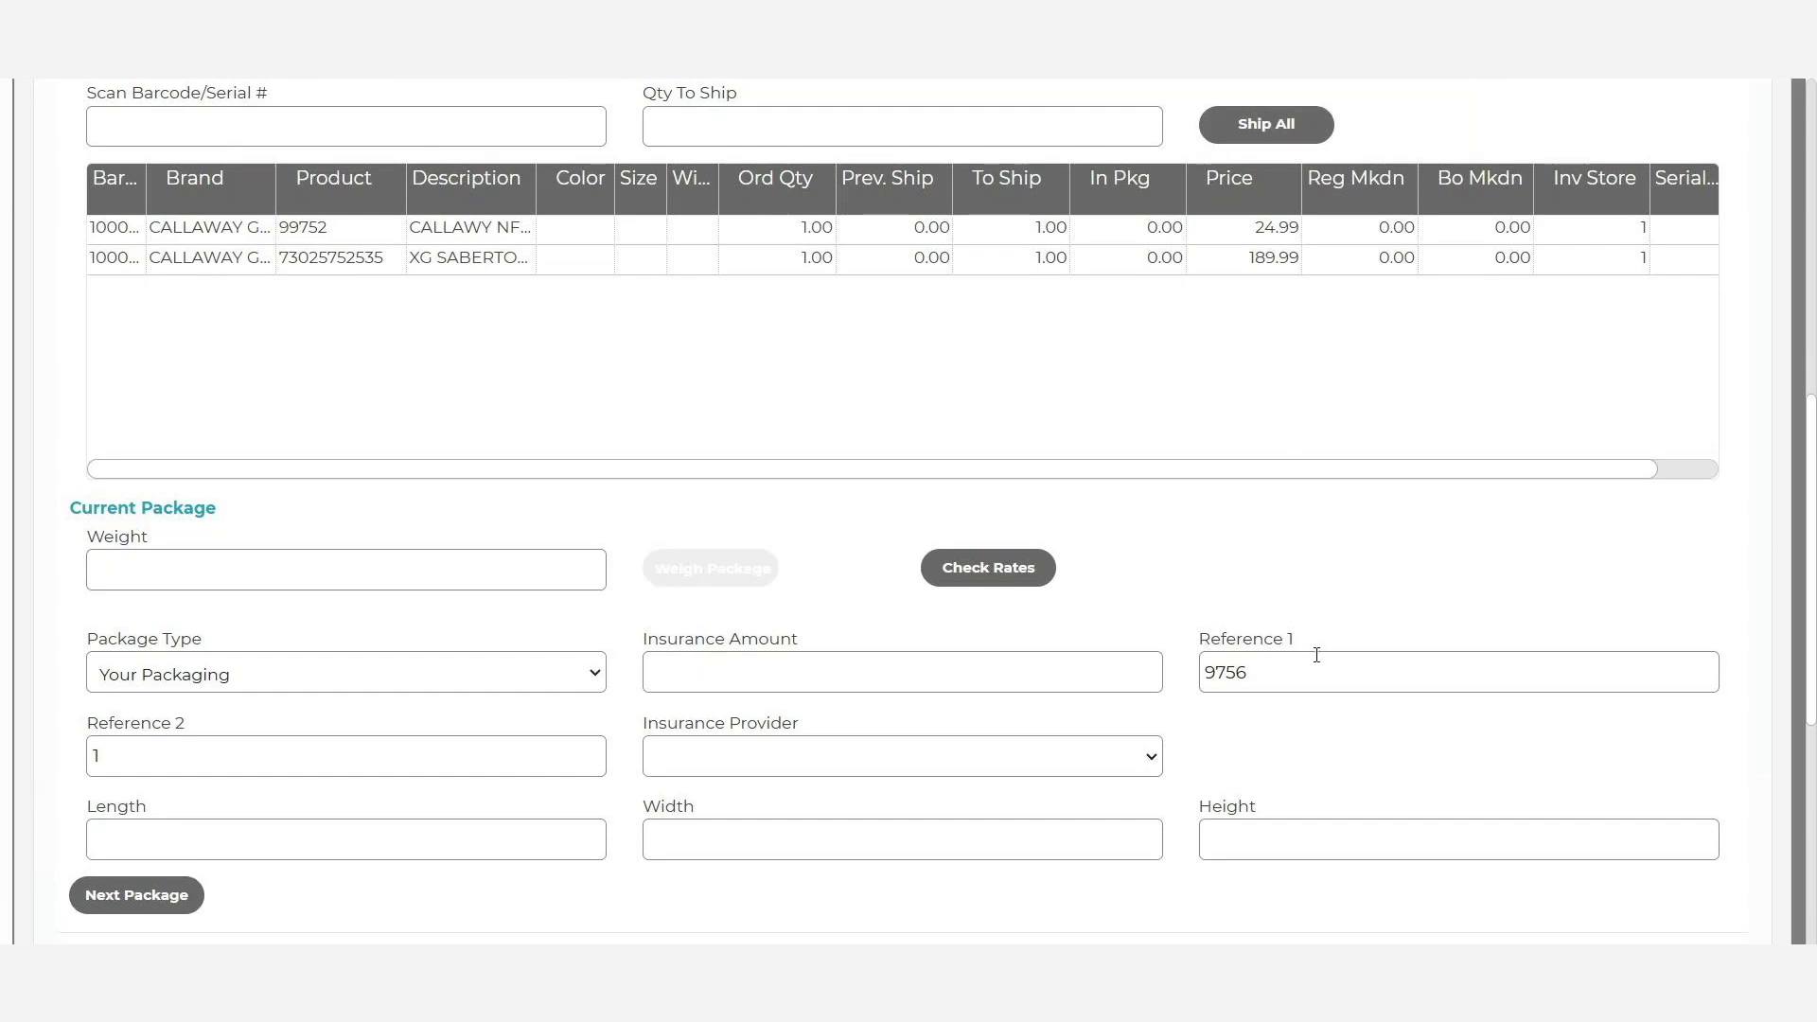
scroll(1316, 653, "down", 2)
scroll(1317, 655, "down", 5)
left_click(1538, 919)
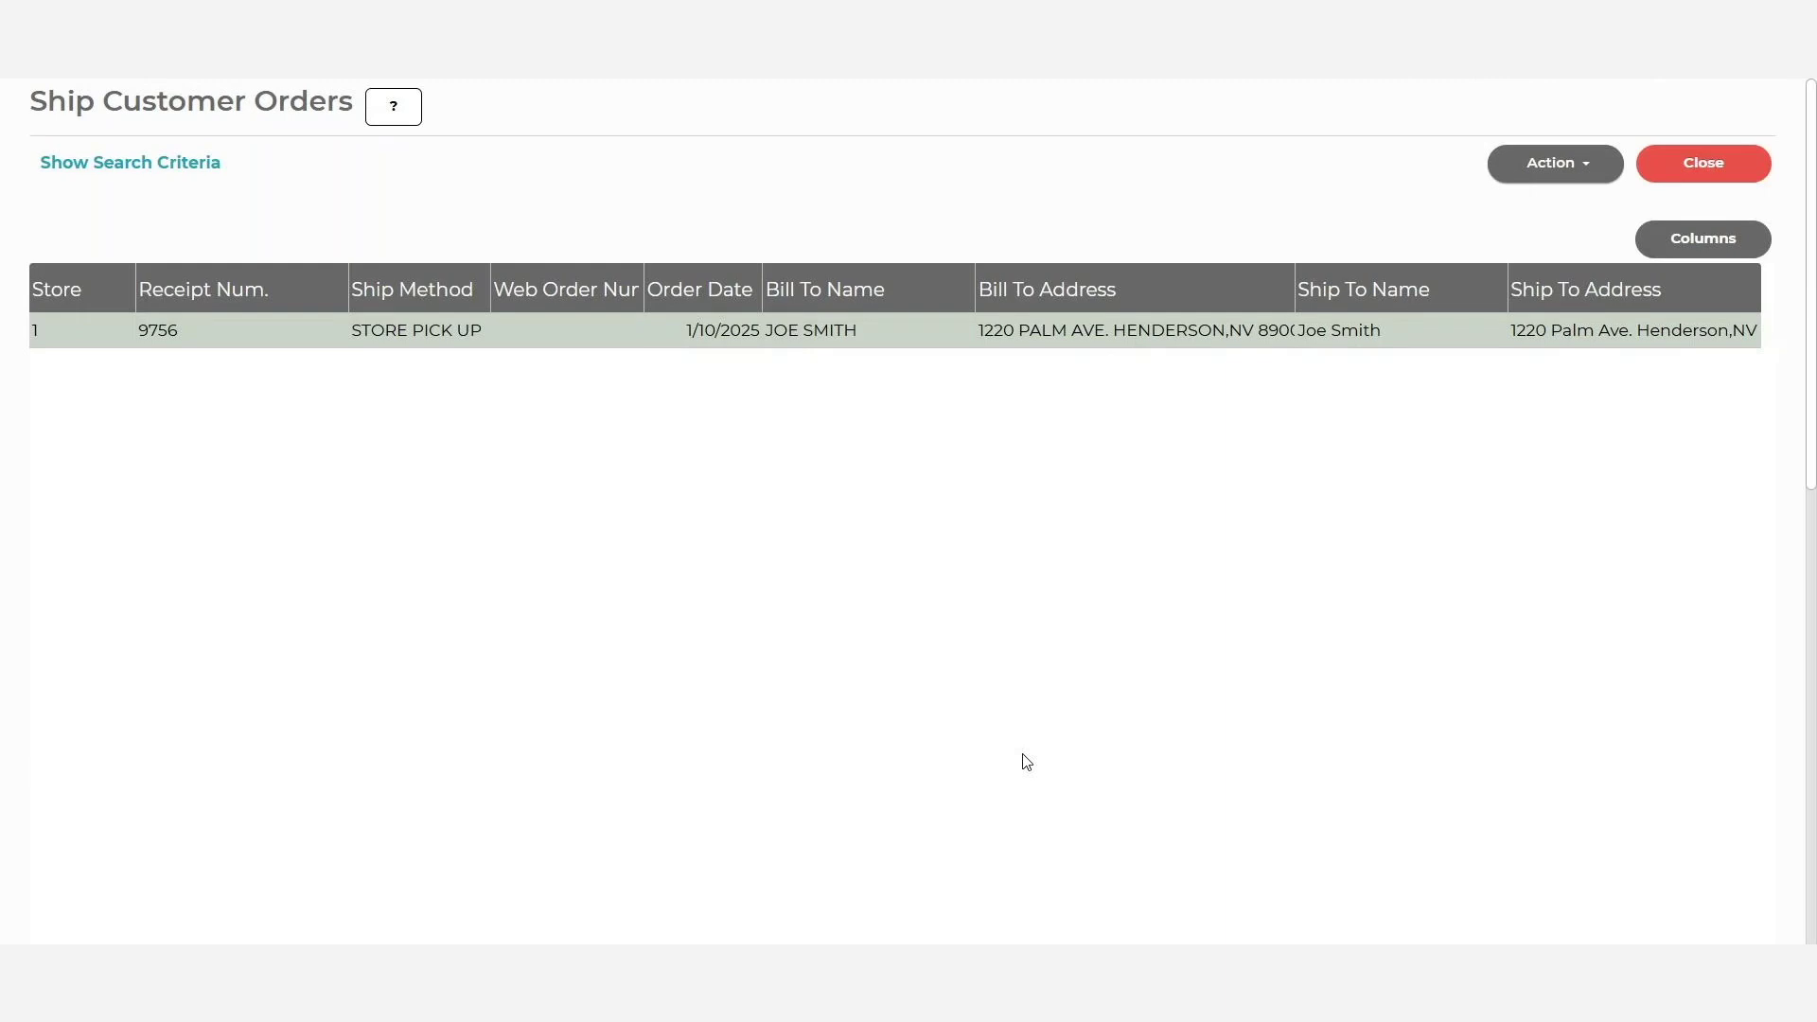
Rerun the Ship Customer Orders search to confirm the shipped order no longer appears
left_click(183, 166)
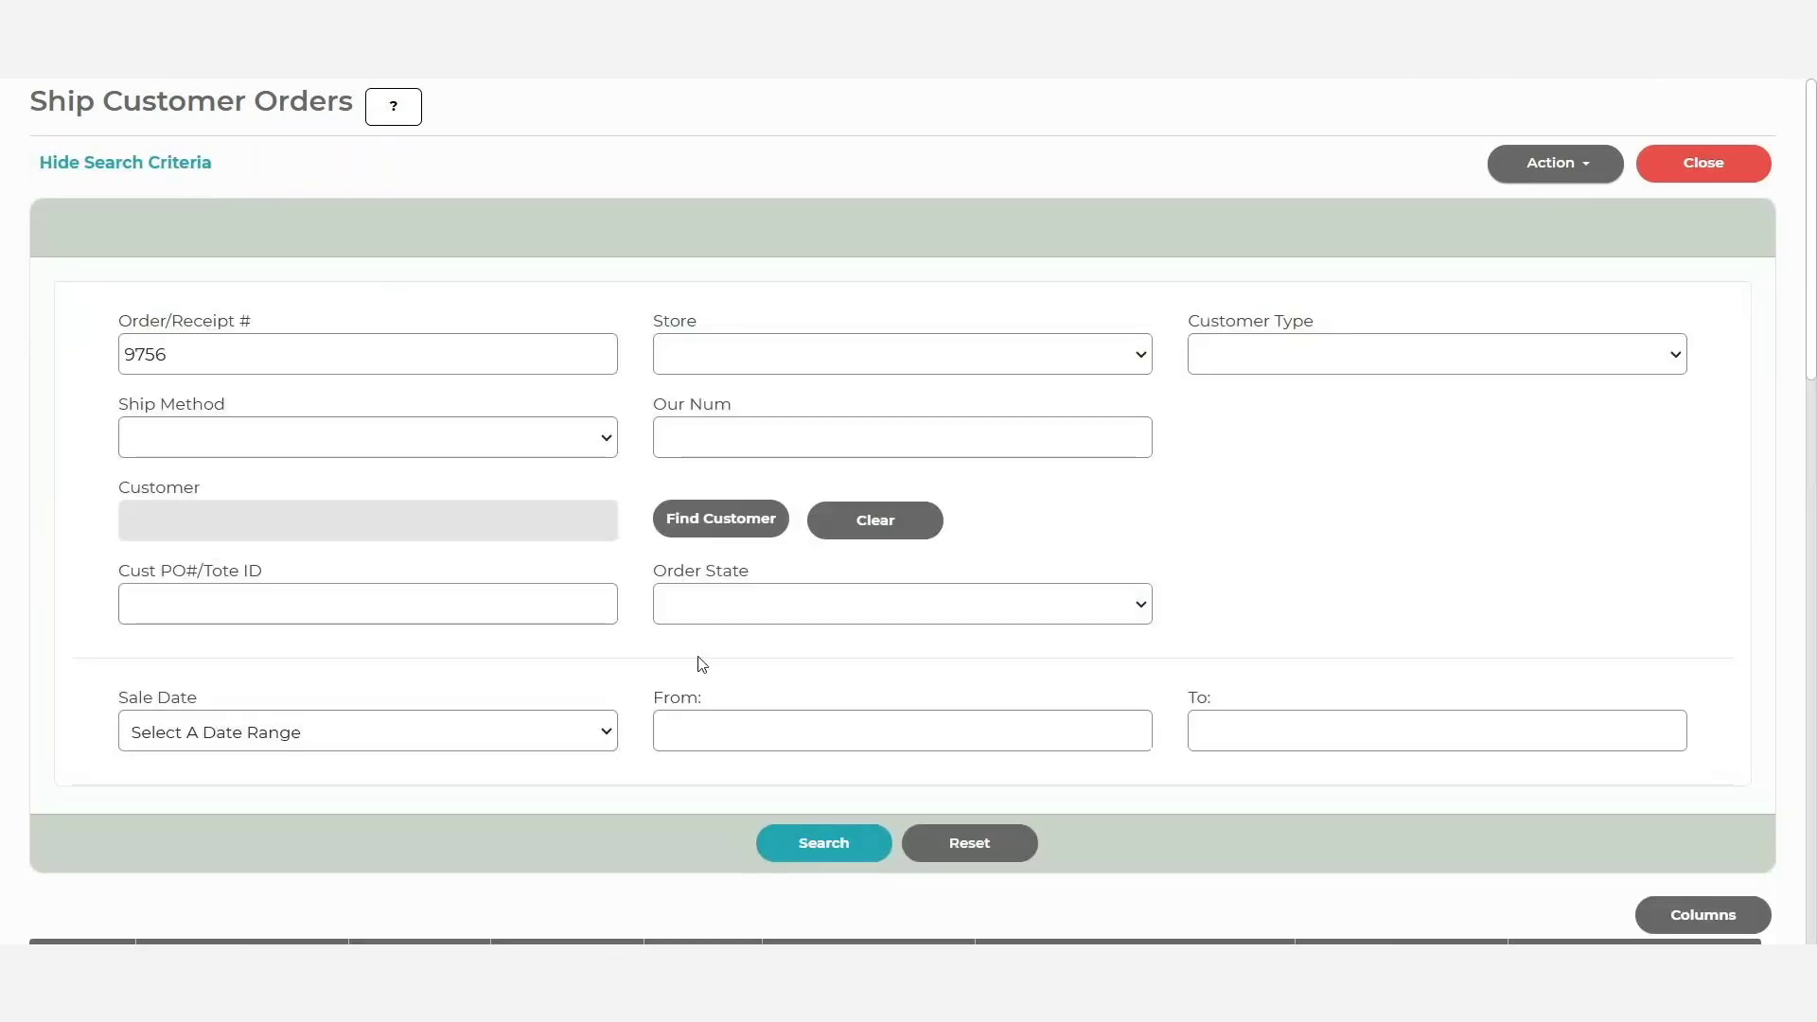
left_click(830, 848)
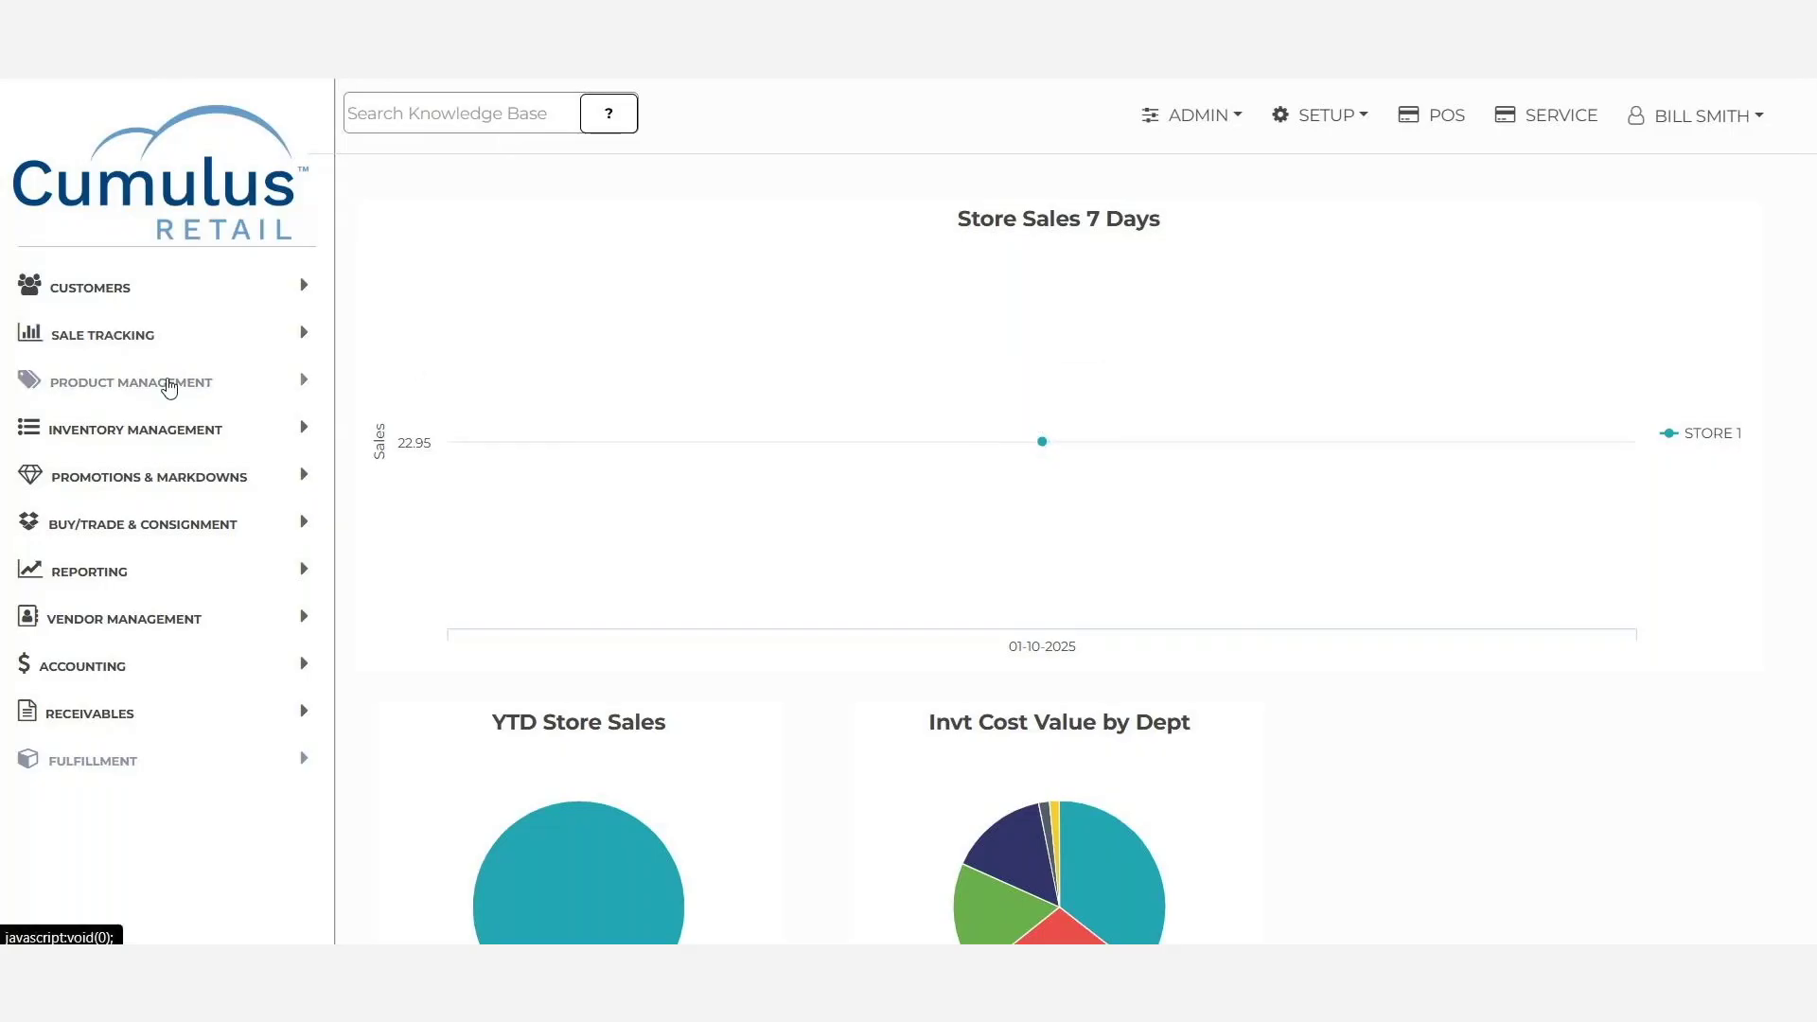
Open Web Classifications from the Product Management section of the sidebar
left_click(168, 386)
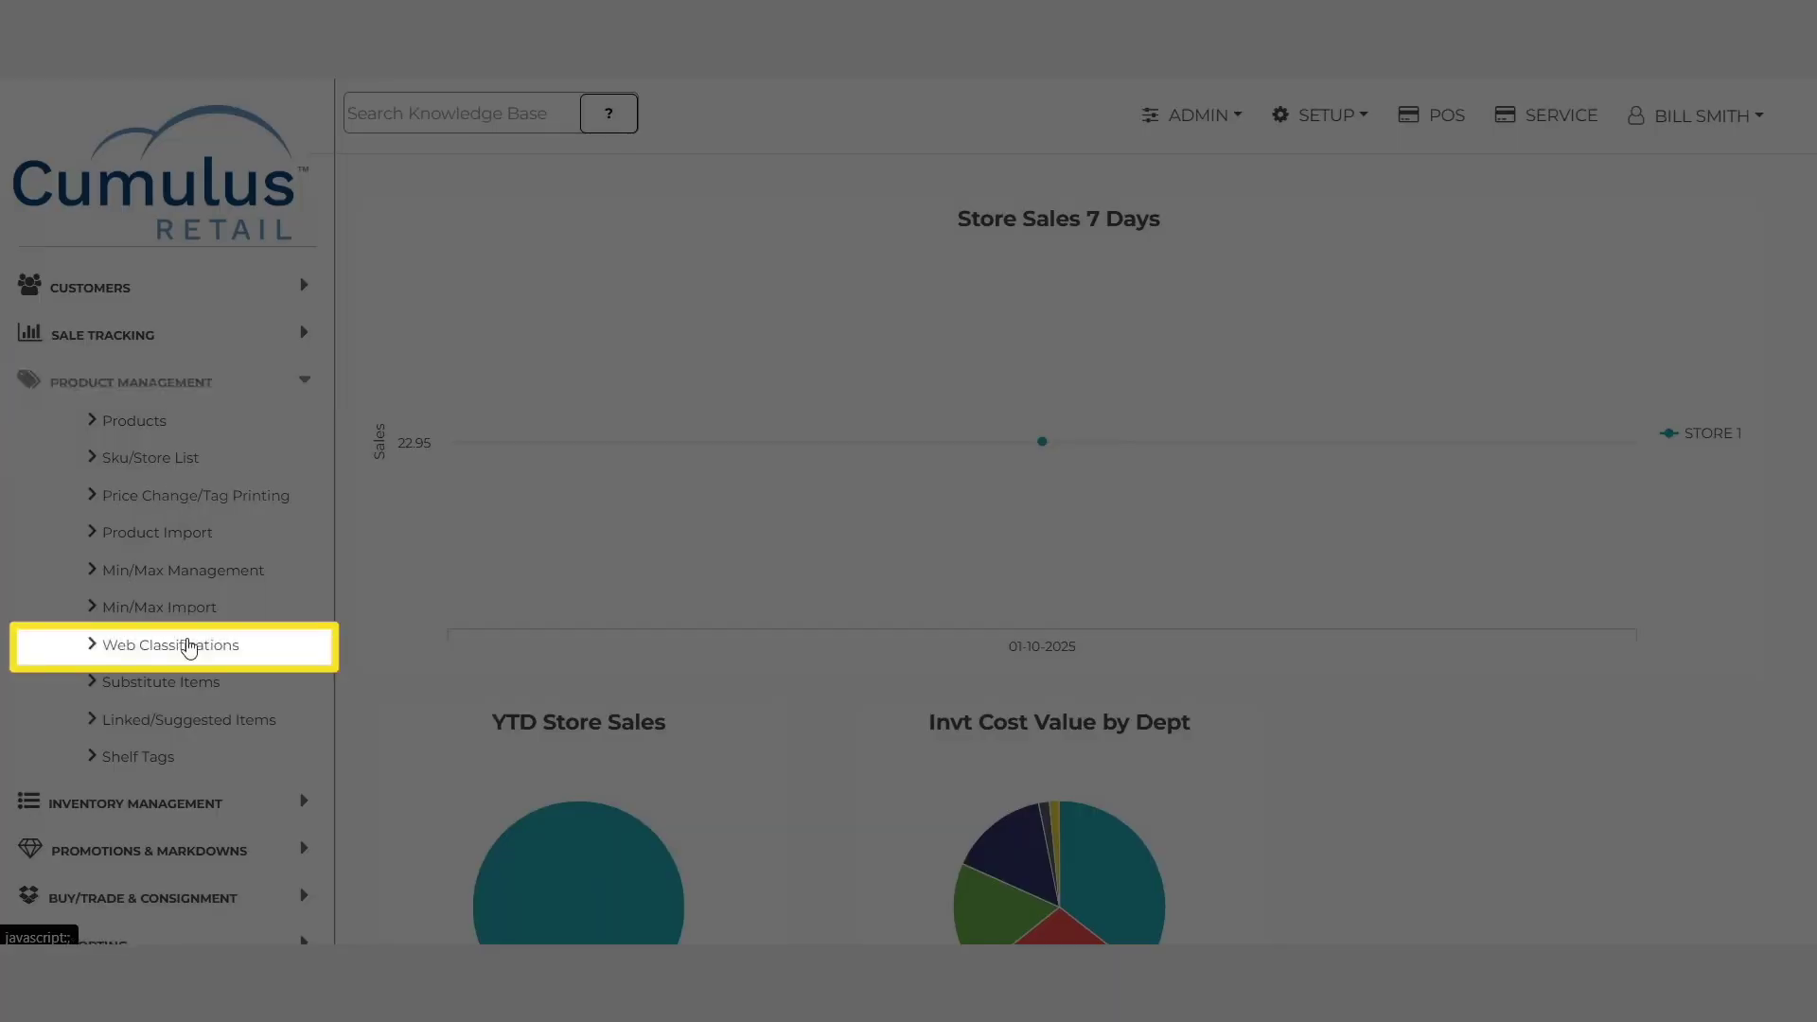
left_click(186, 653)
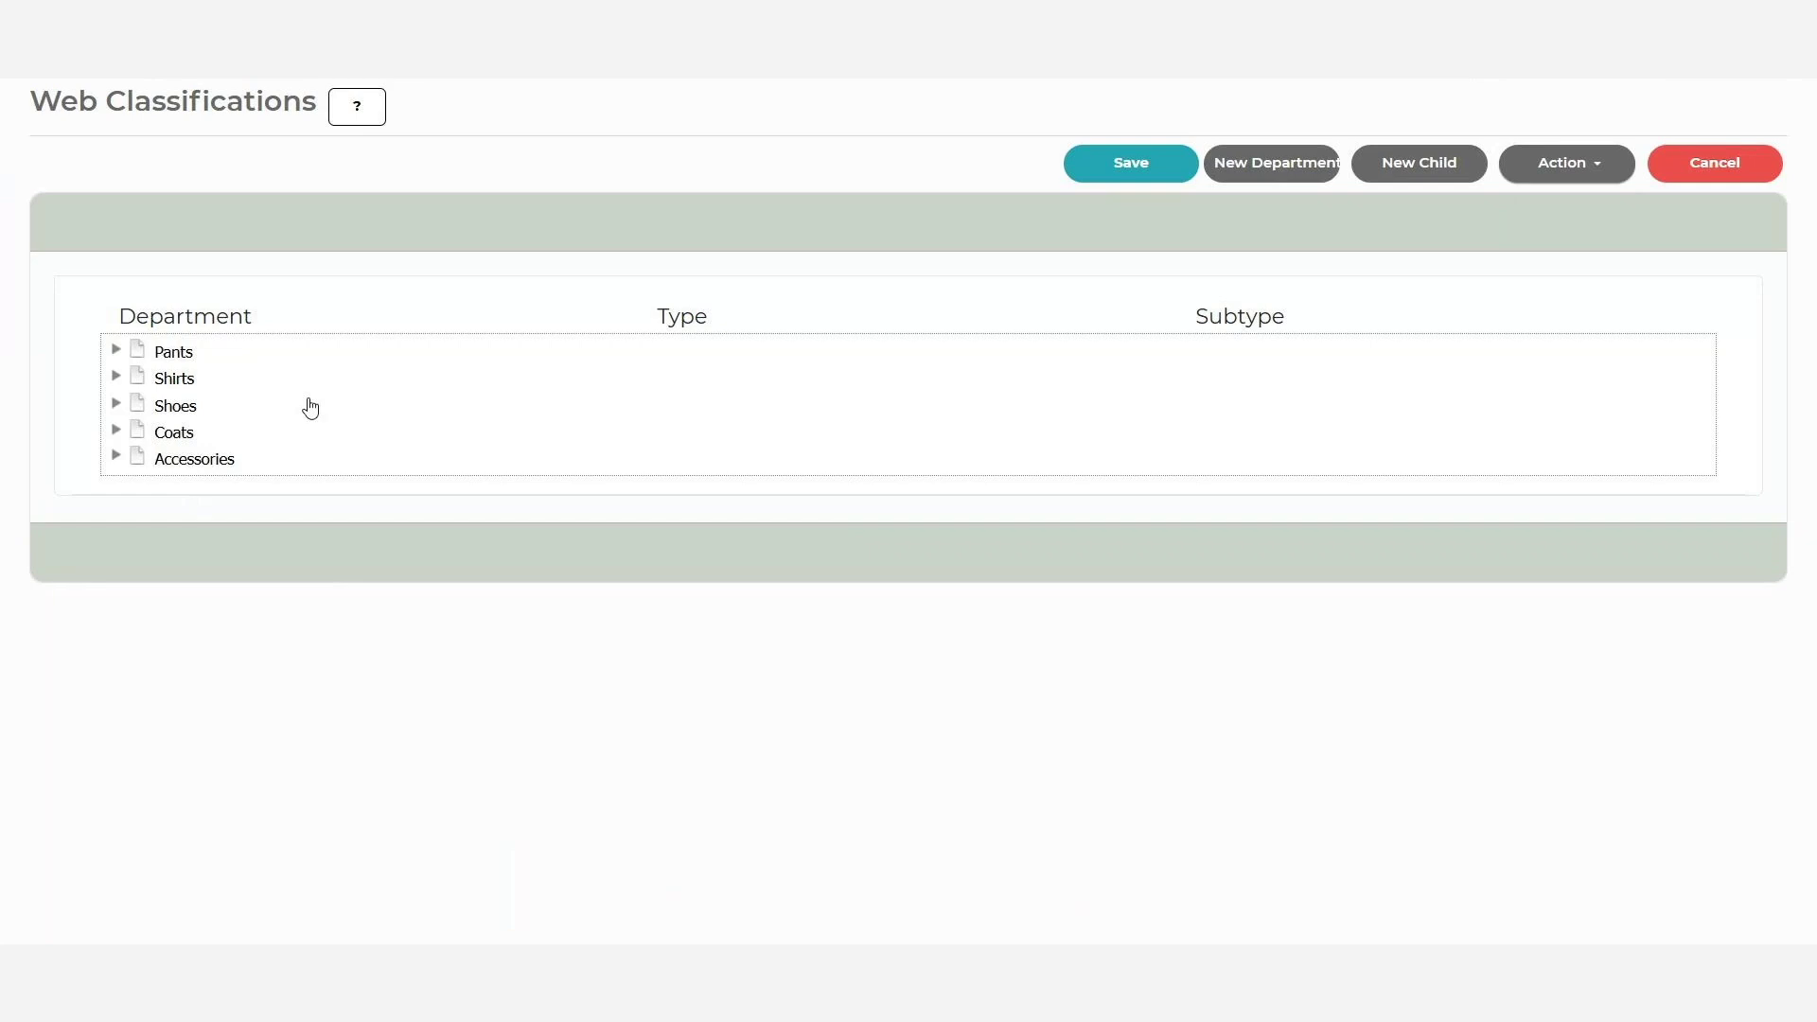
Delete the Tanks type under Shirts, confirm it is gone, and save the classifications
left_click(115, 378)
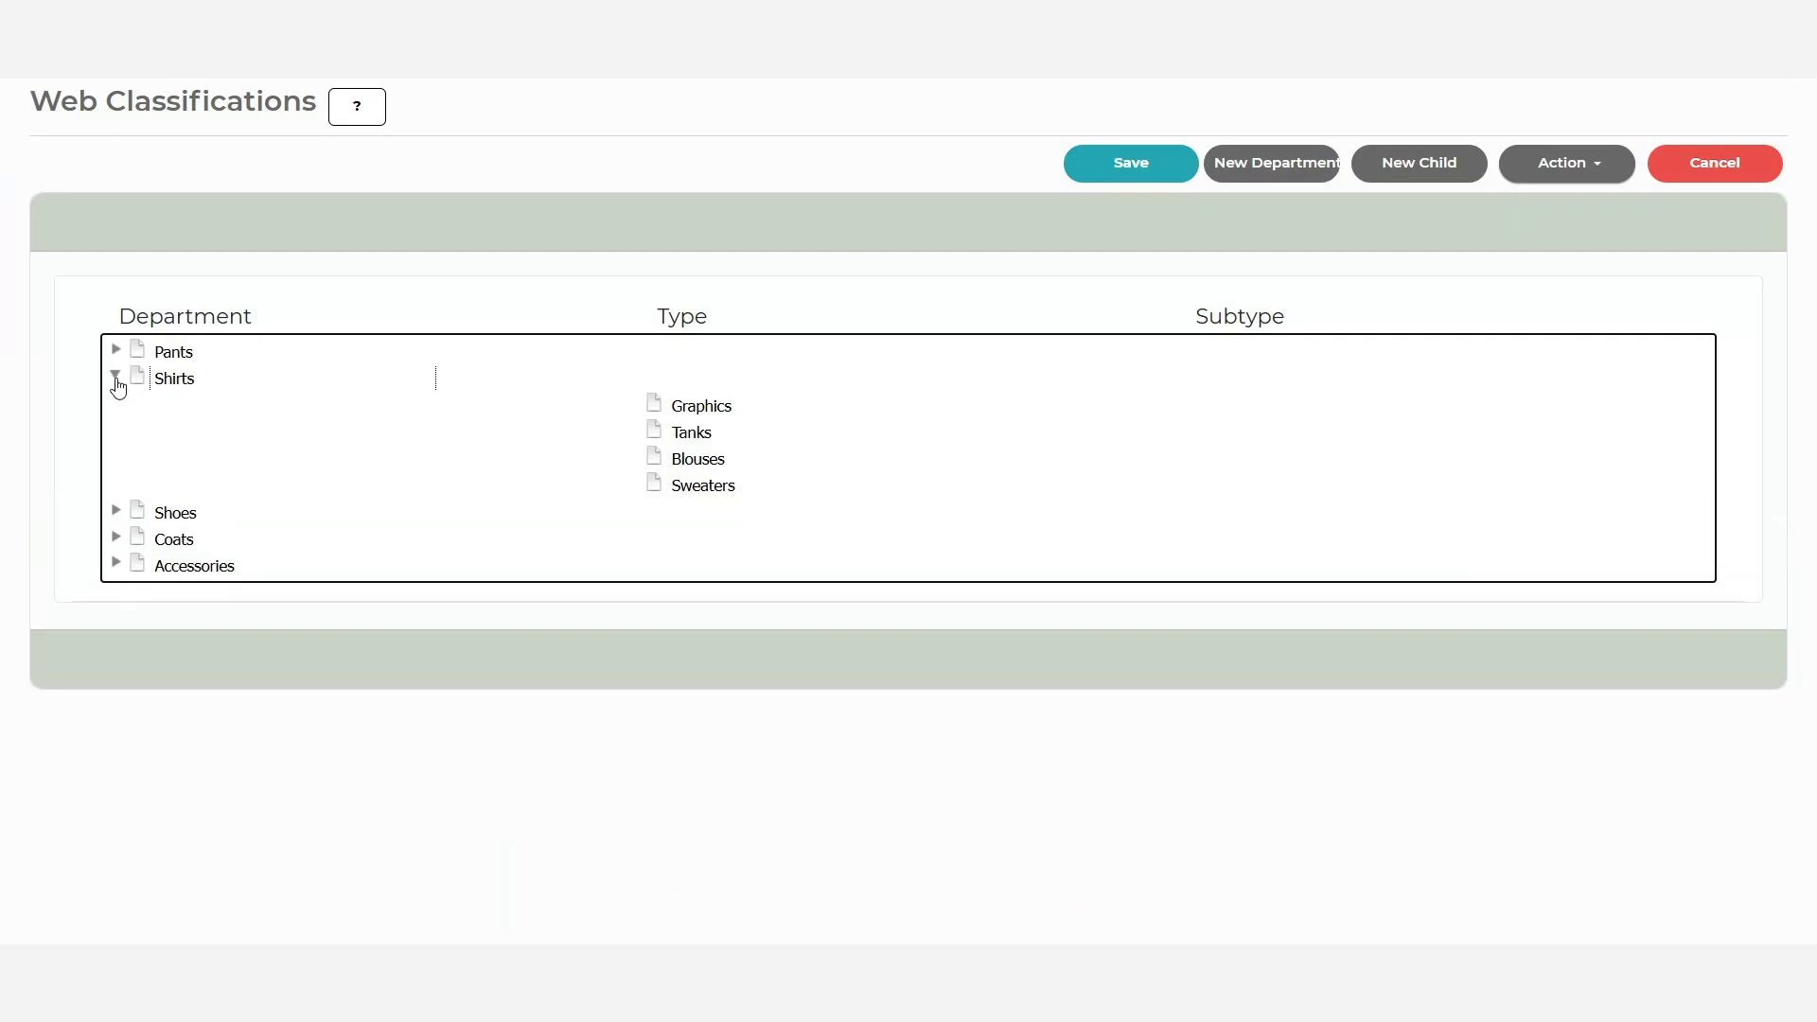
left_click(693, 433)
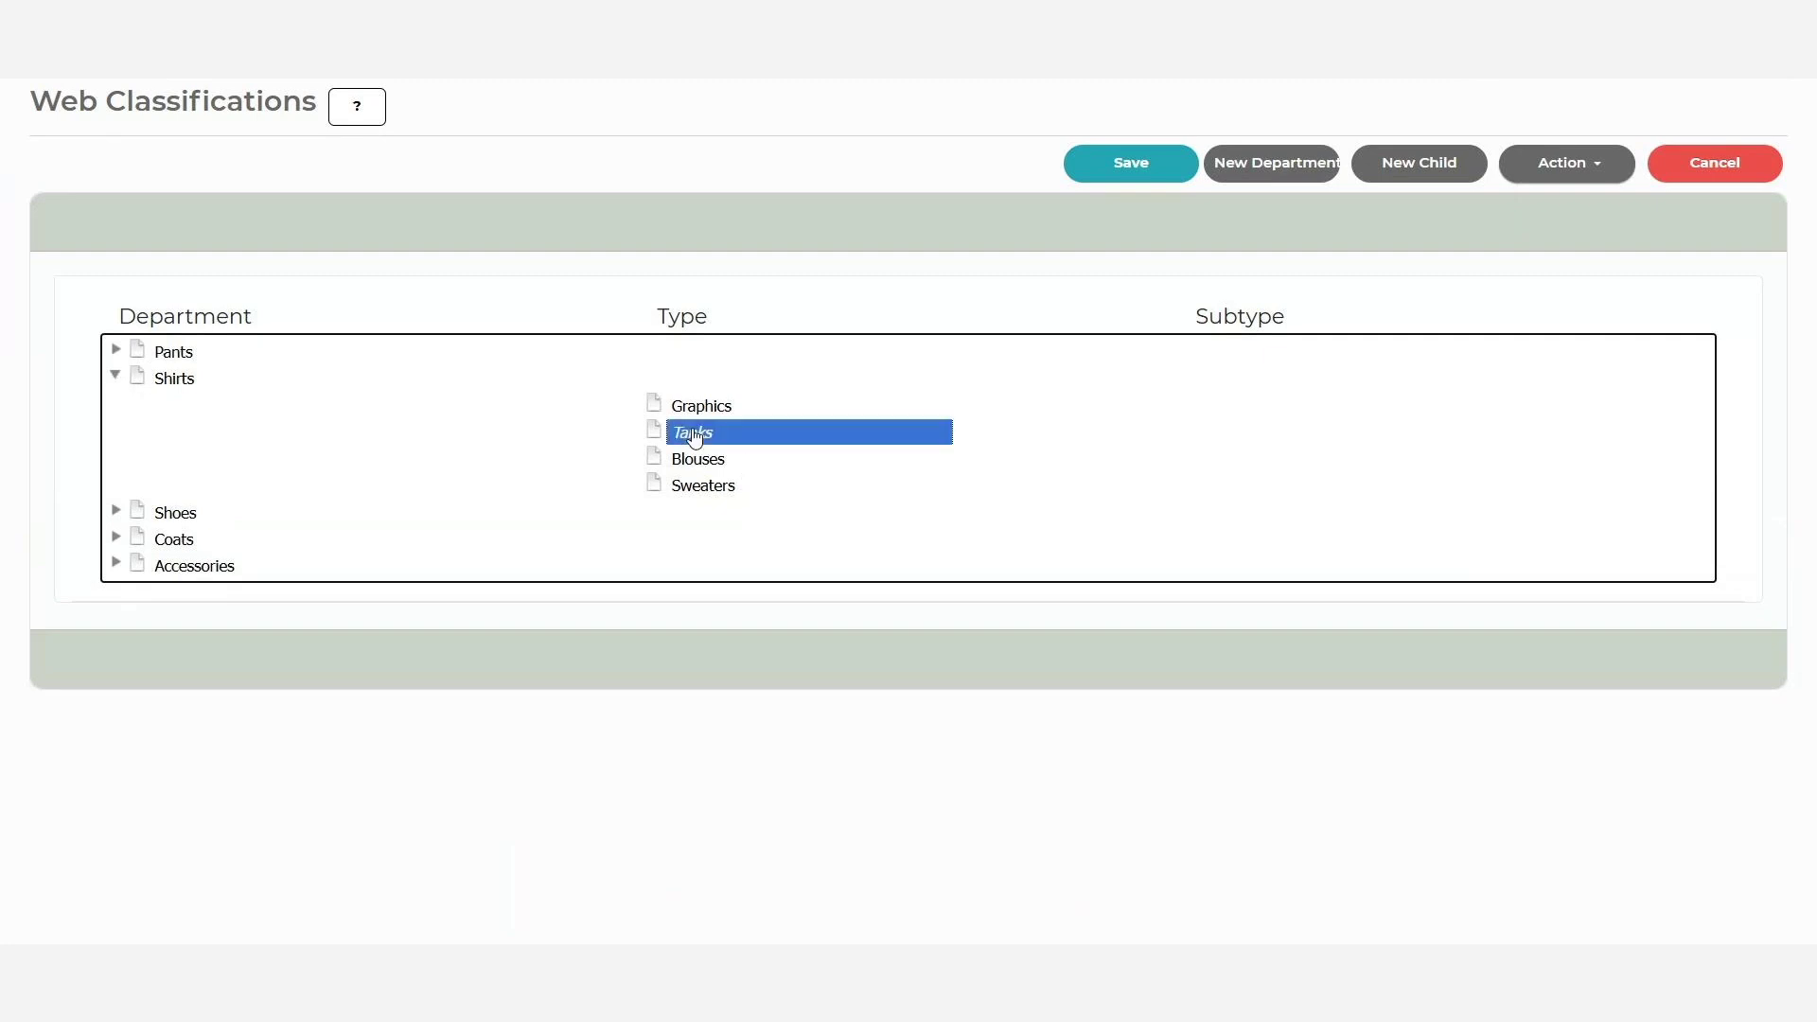
left_click(1601, 164)
left_click(1584, 287)
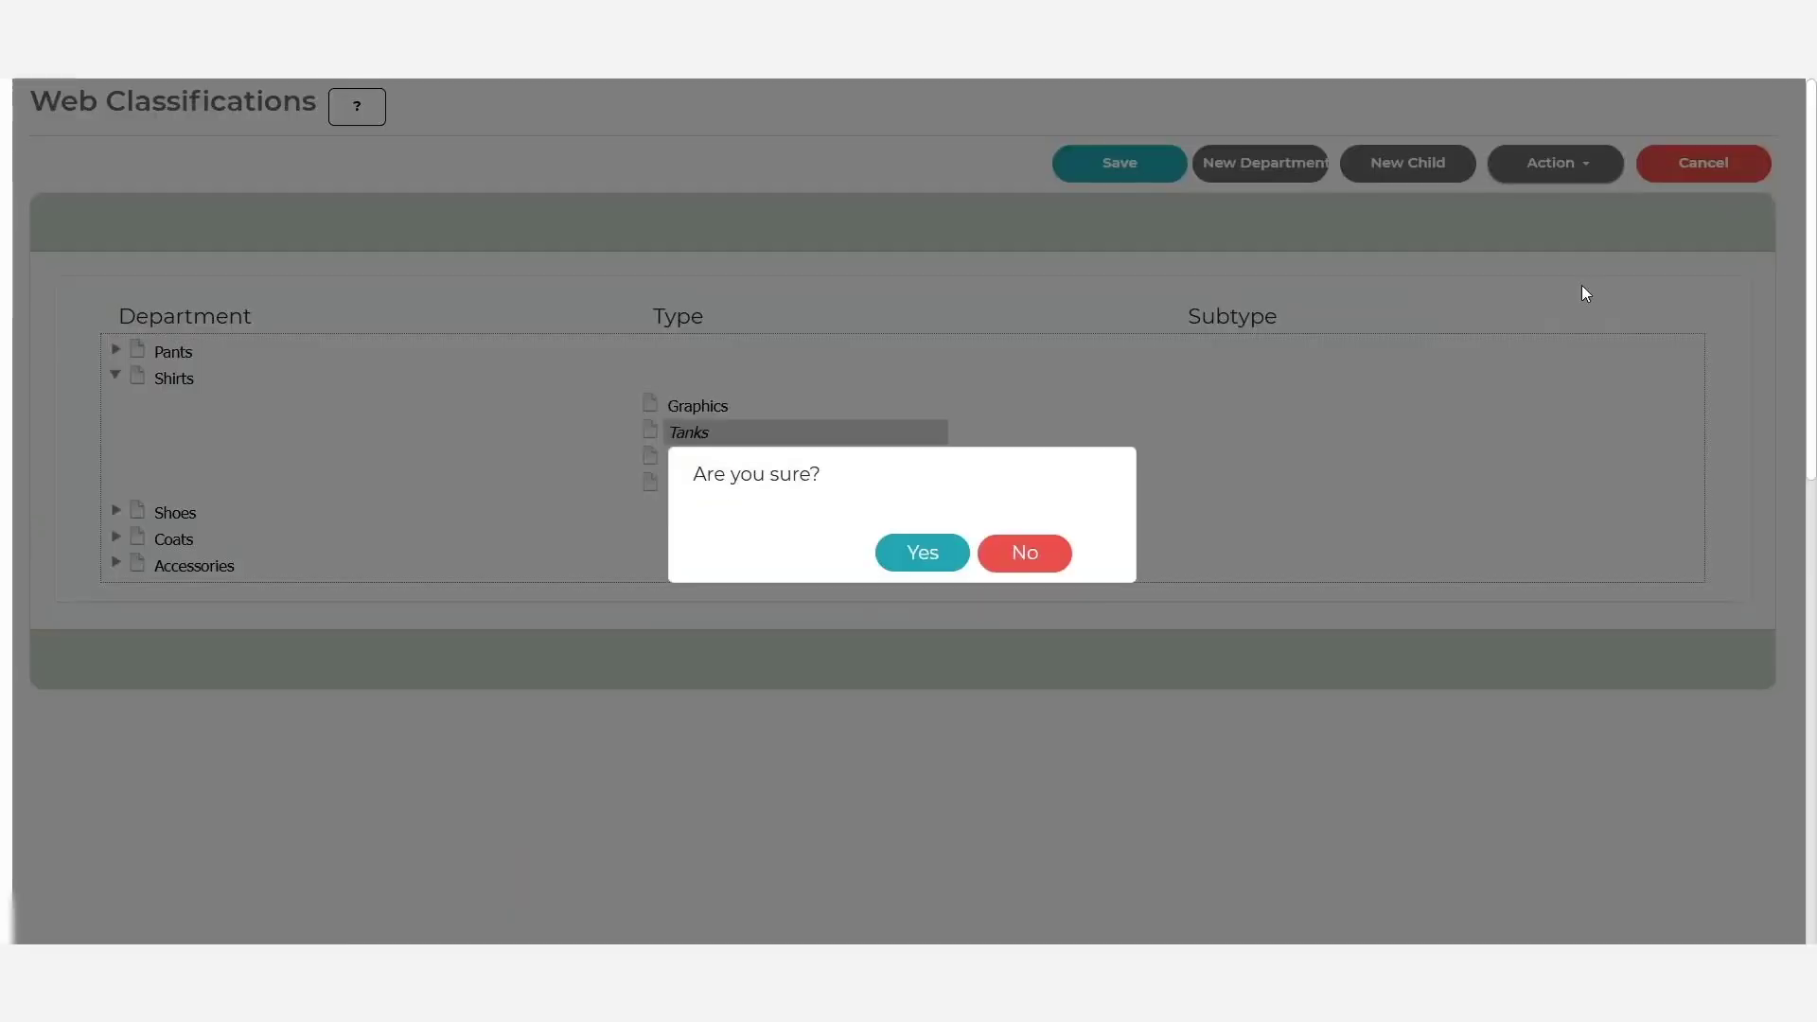
left_click(934, 556)
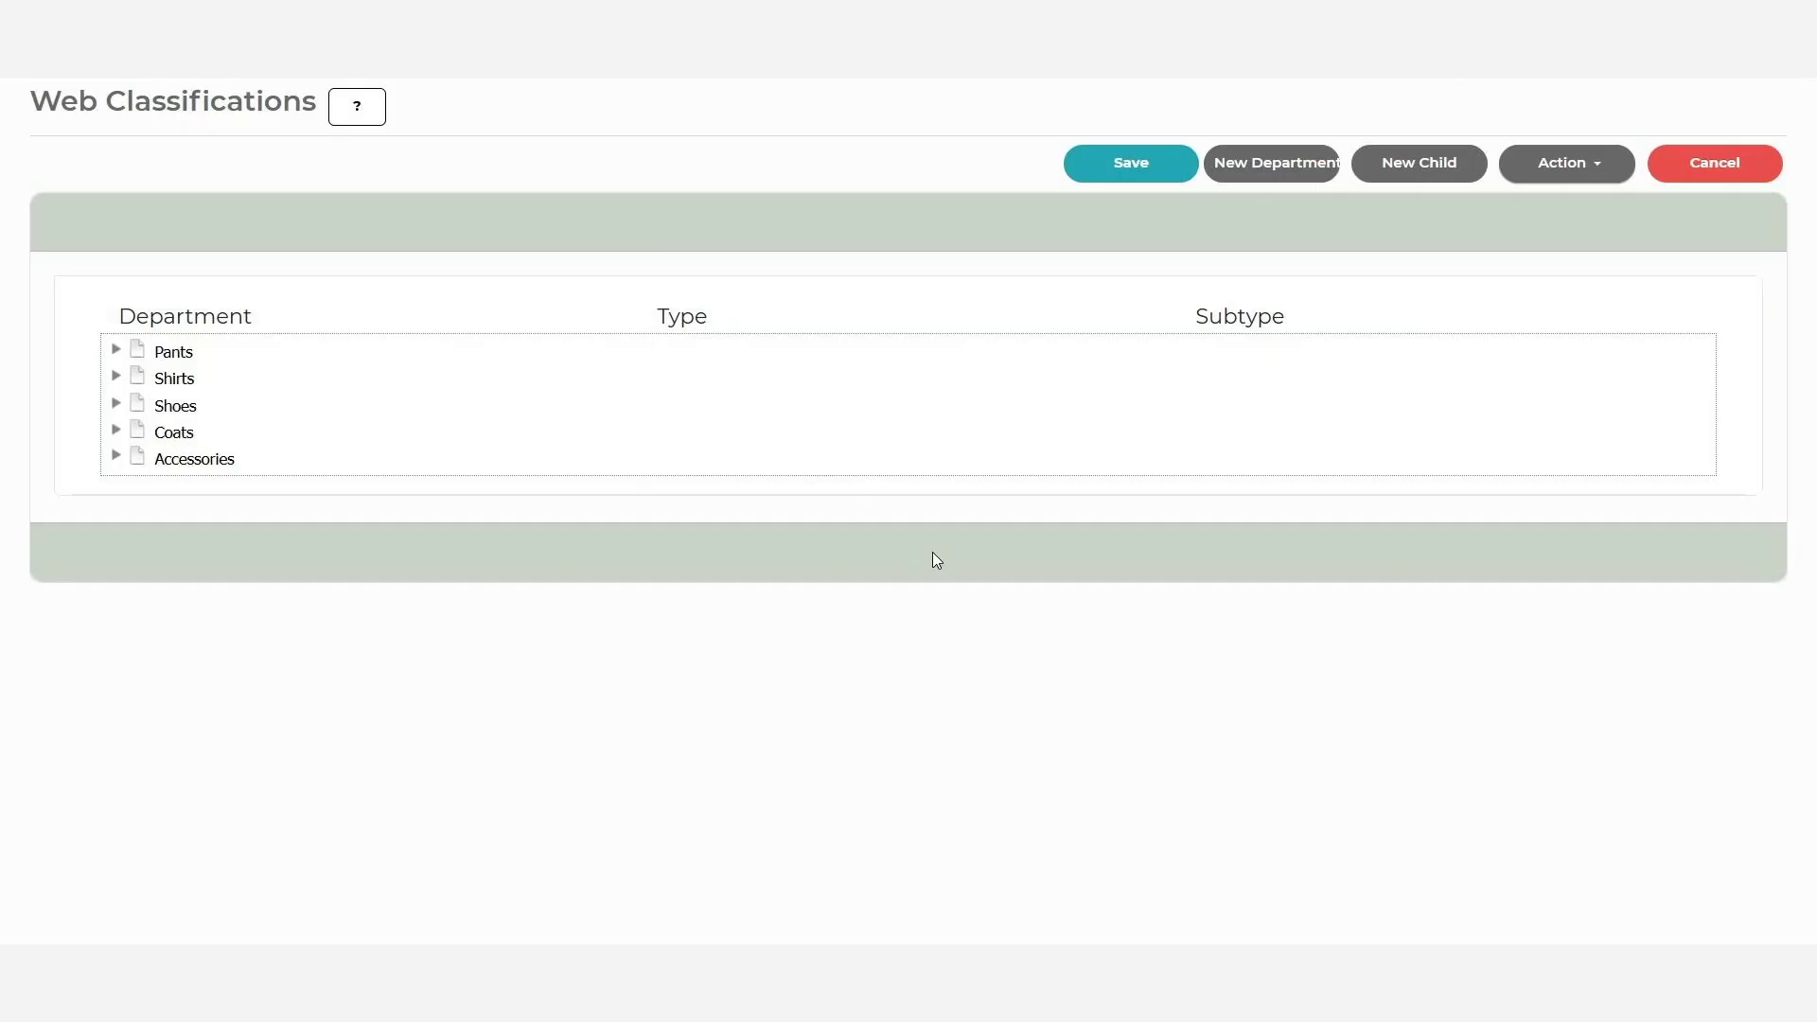
left_click(115, 379)
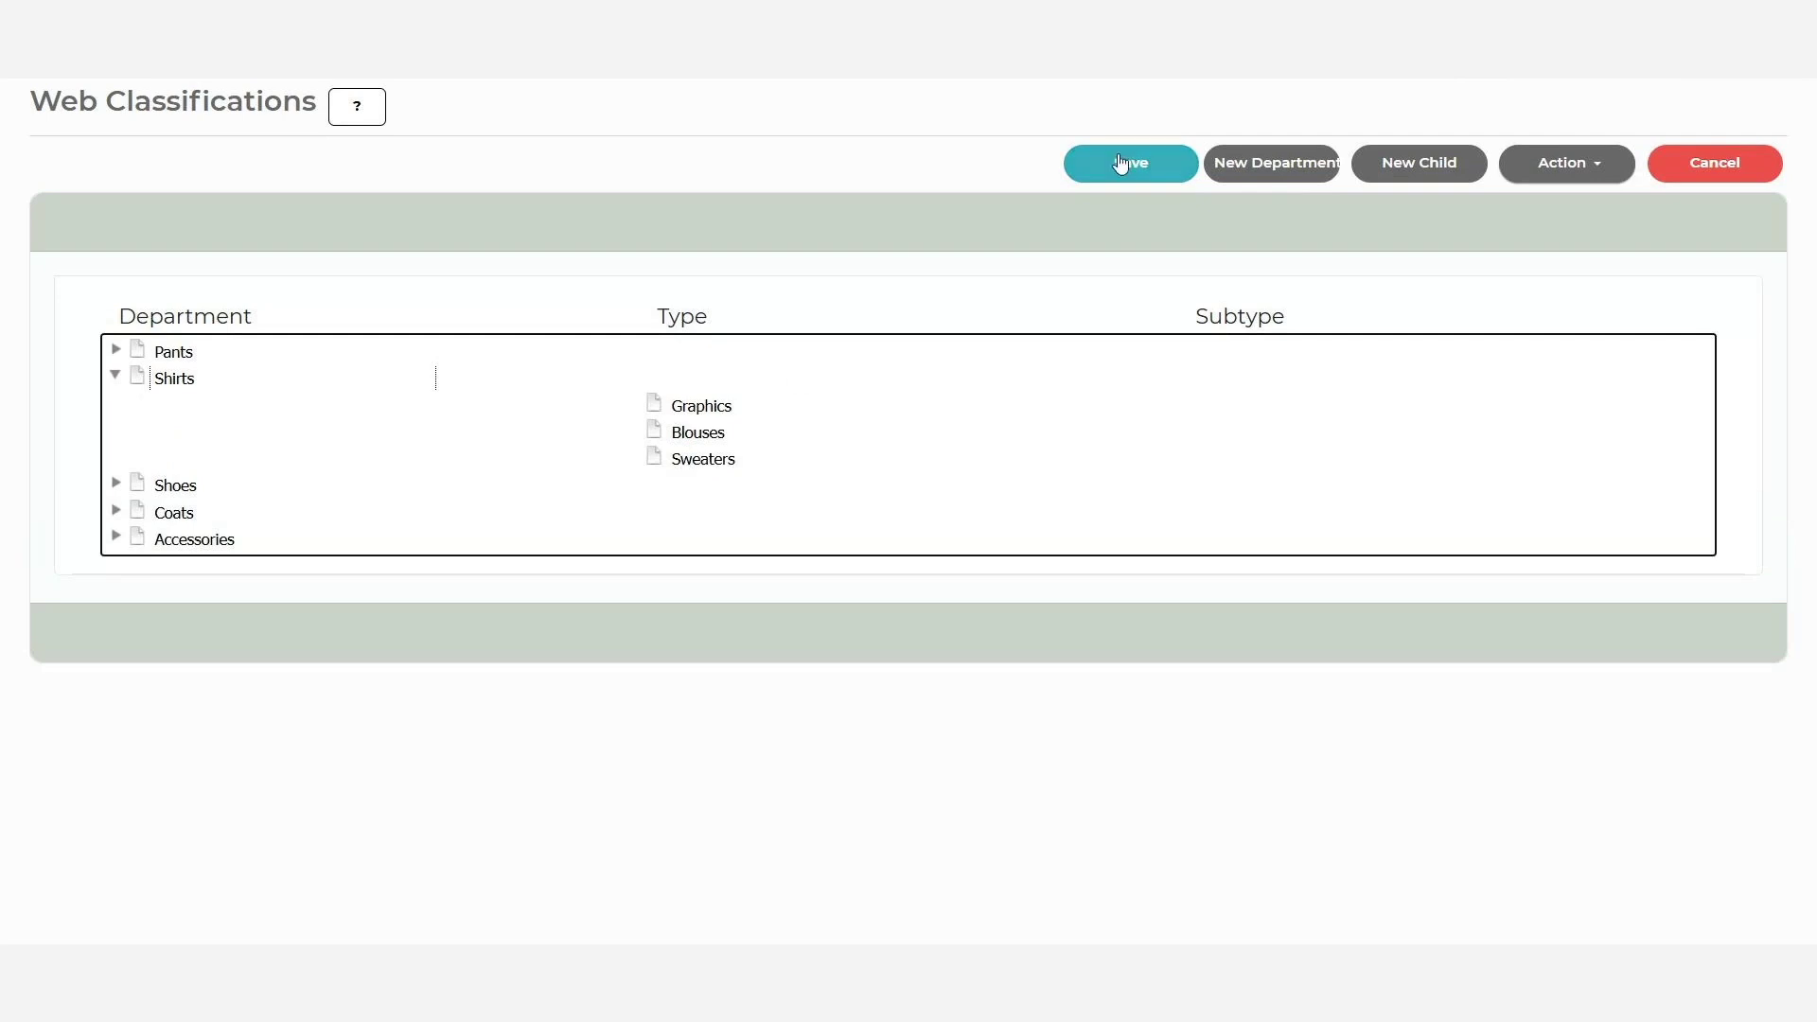
left_click(1138, 169)
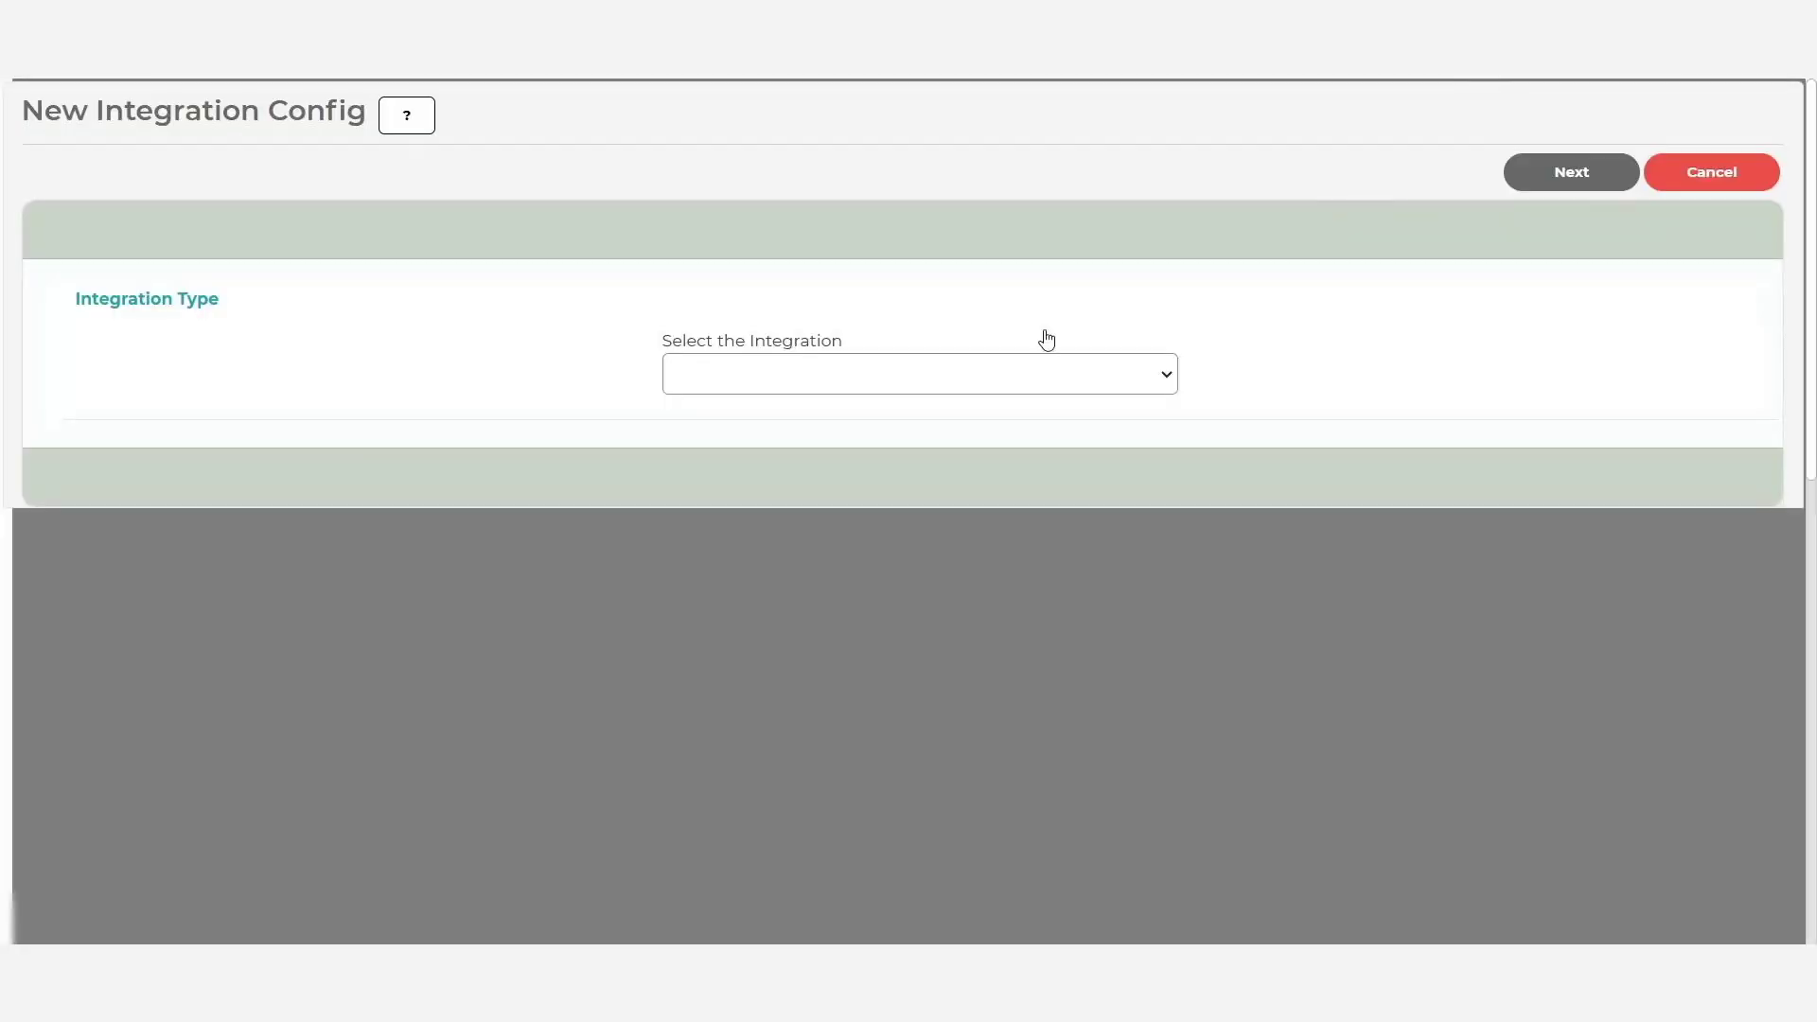
Pick ANT USA as the new integration and review its On Order date field choices
left_click(978, 376)
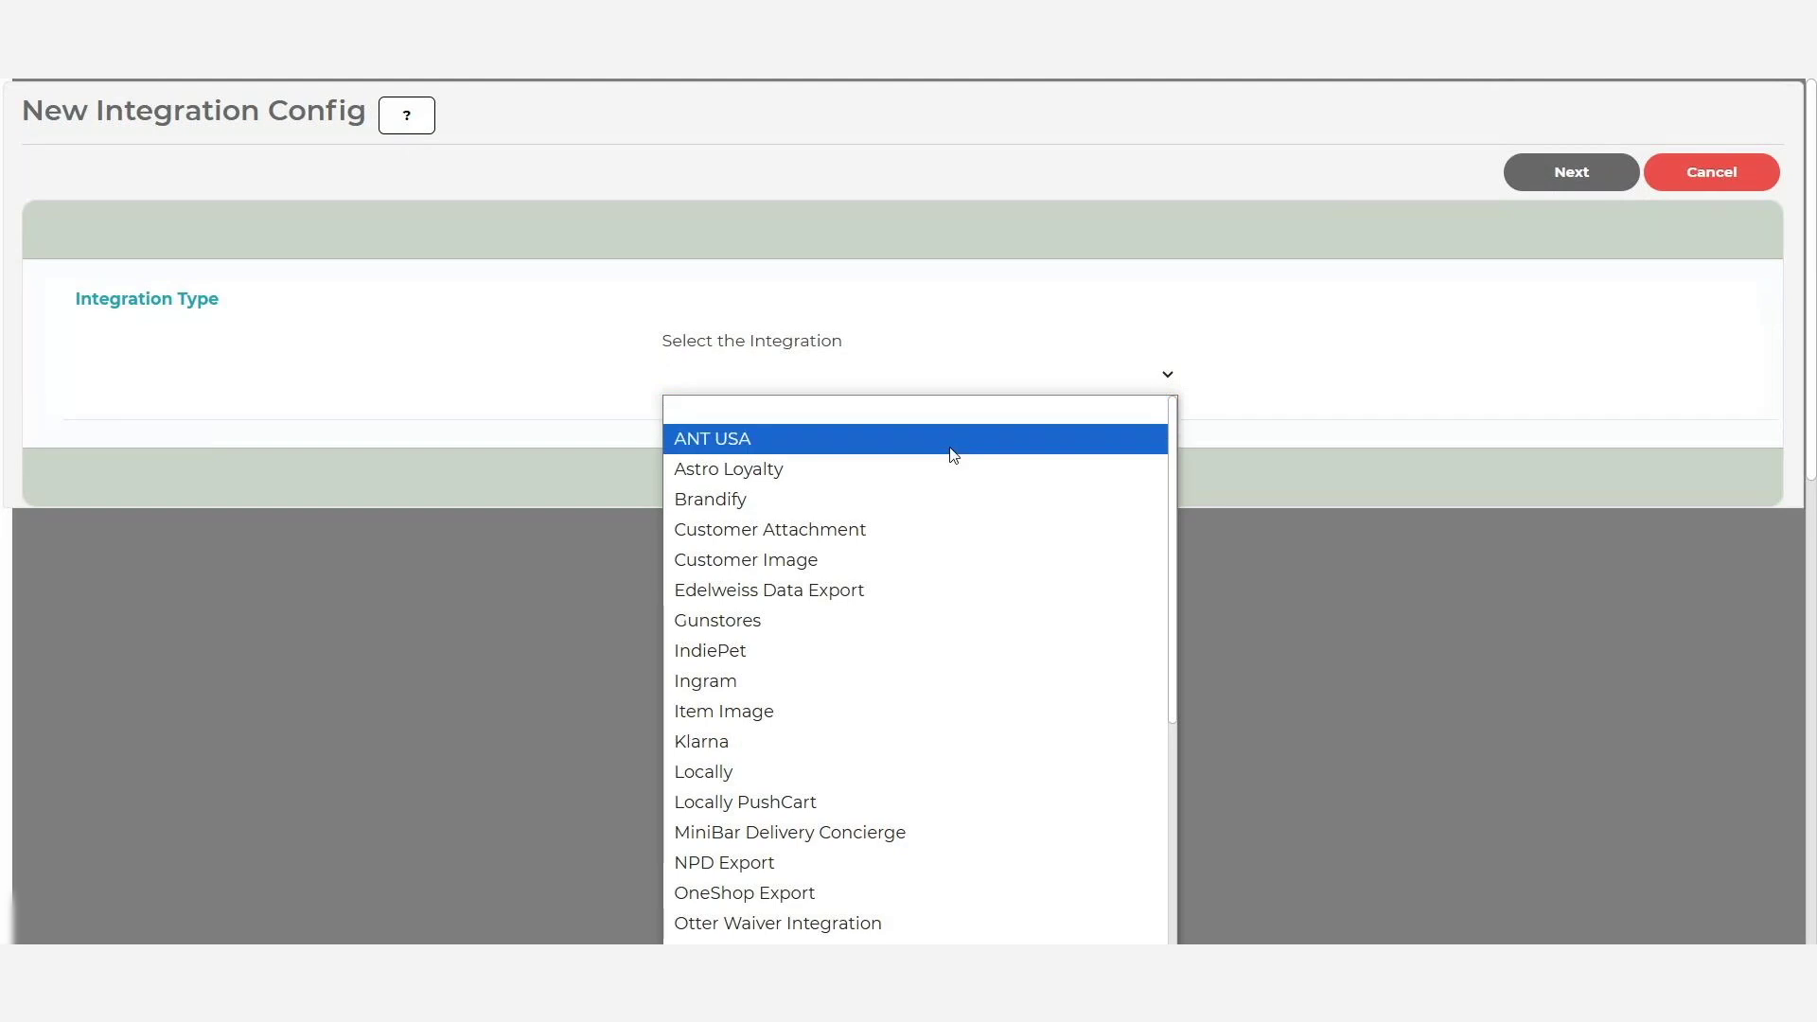
left_click(951, 444)
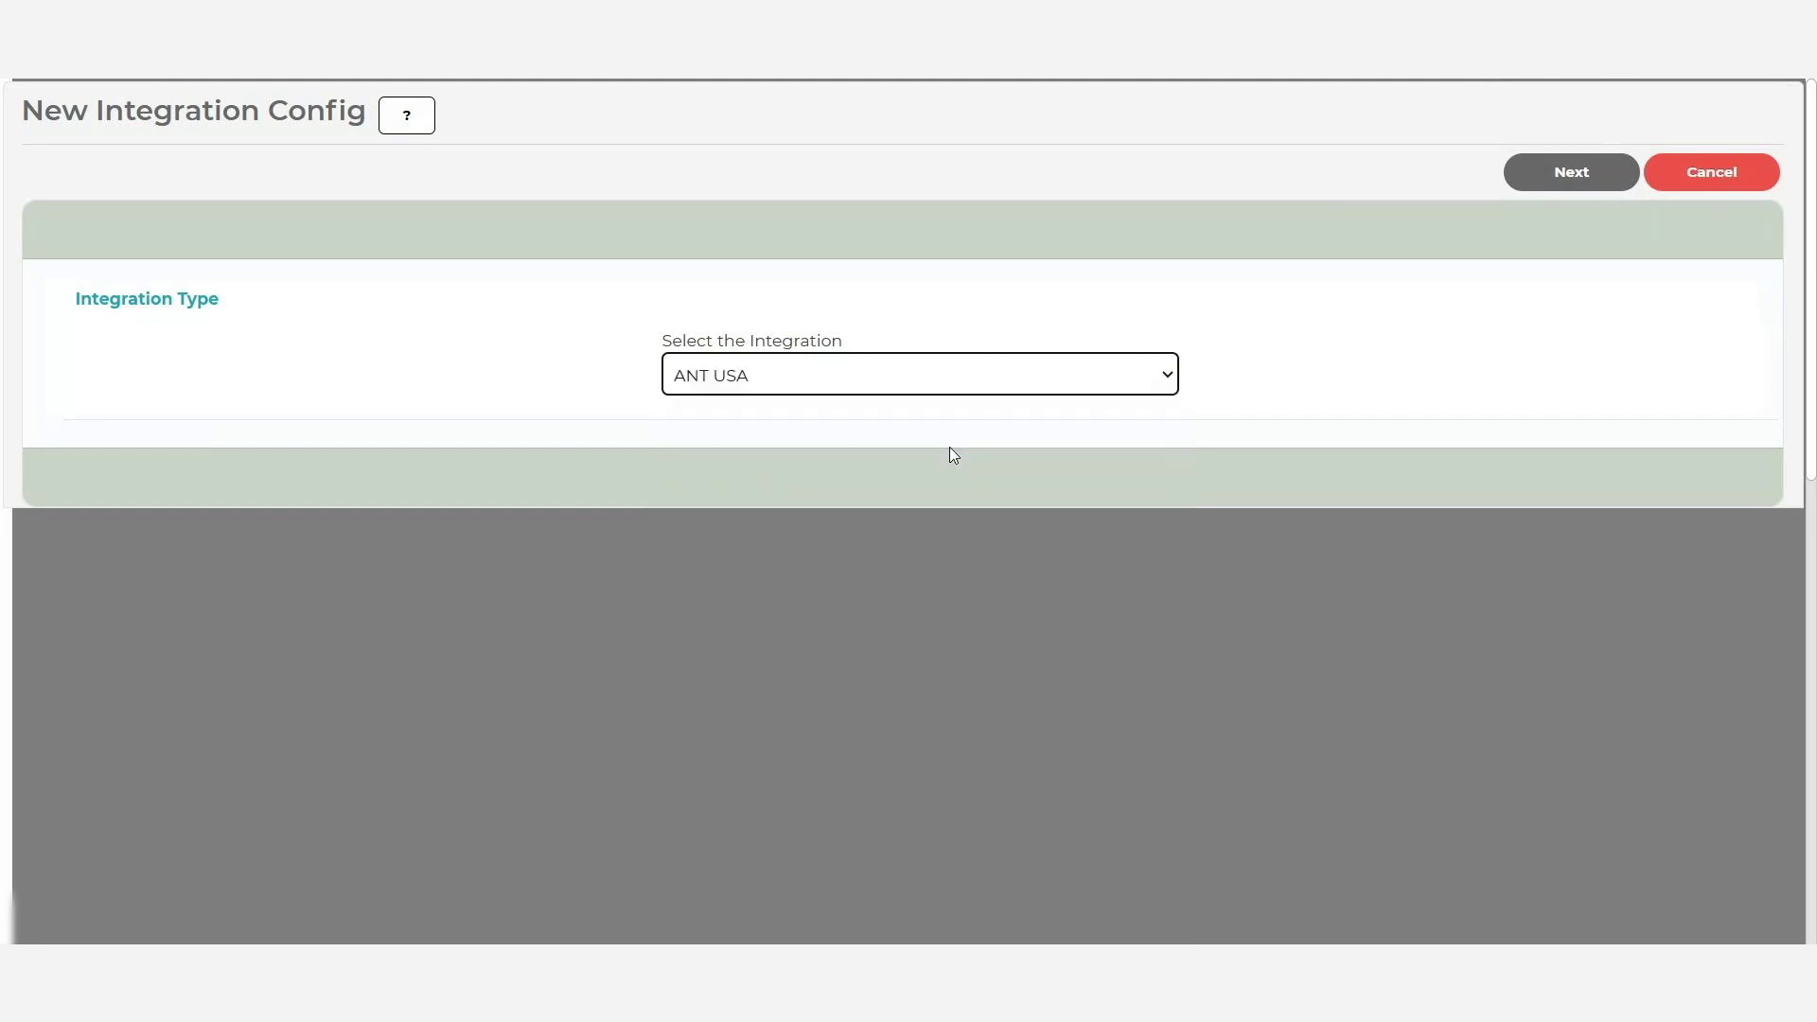
left_click(1570, 176)
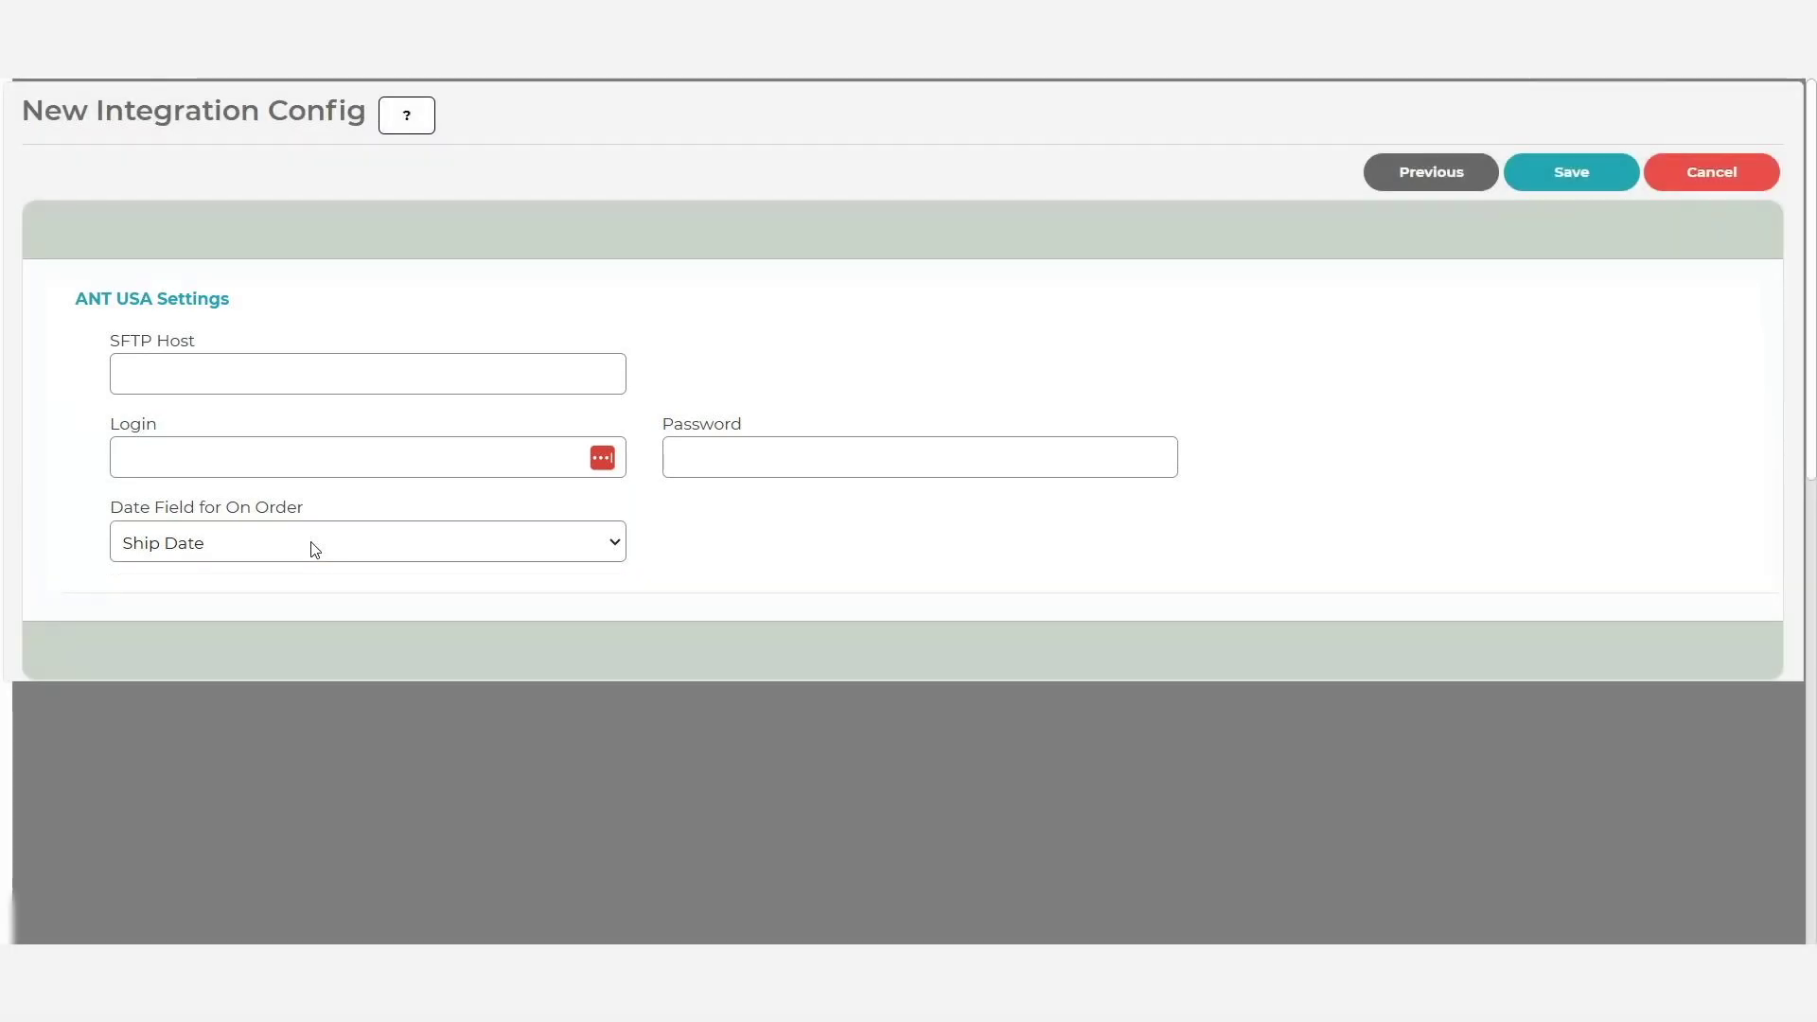
left_click(314, 549)
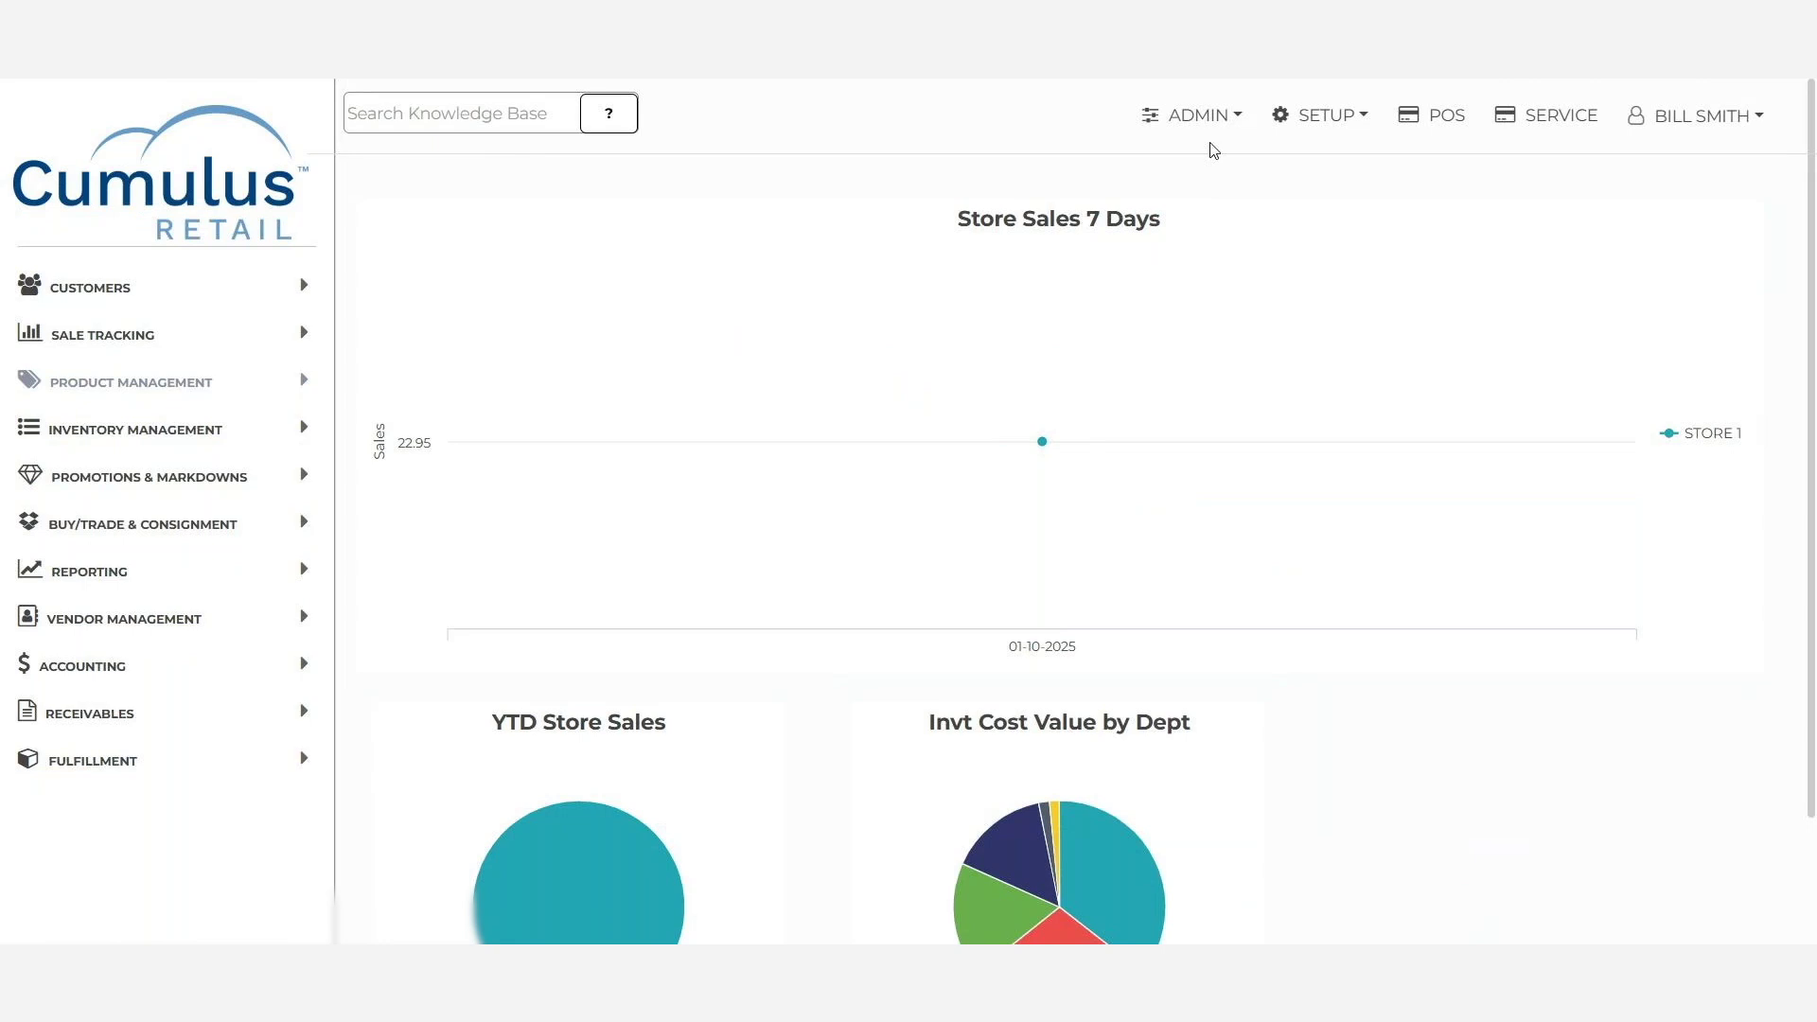
Start a new scheduled task for the ANT USA inventory and on-order upload
left_click(1212, 124)
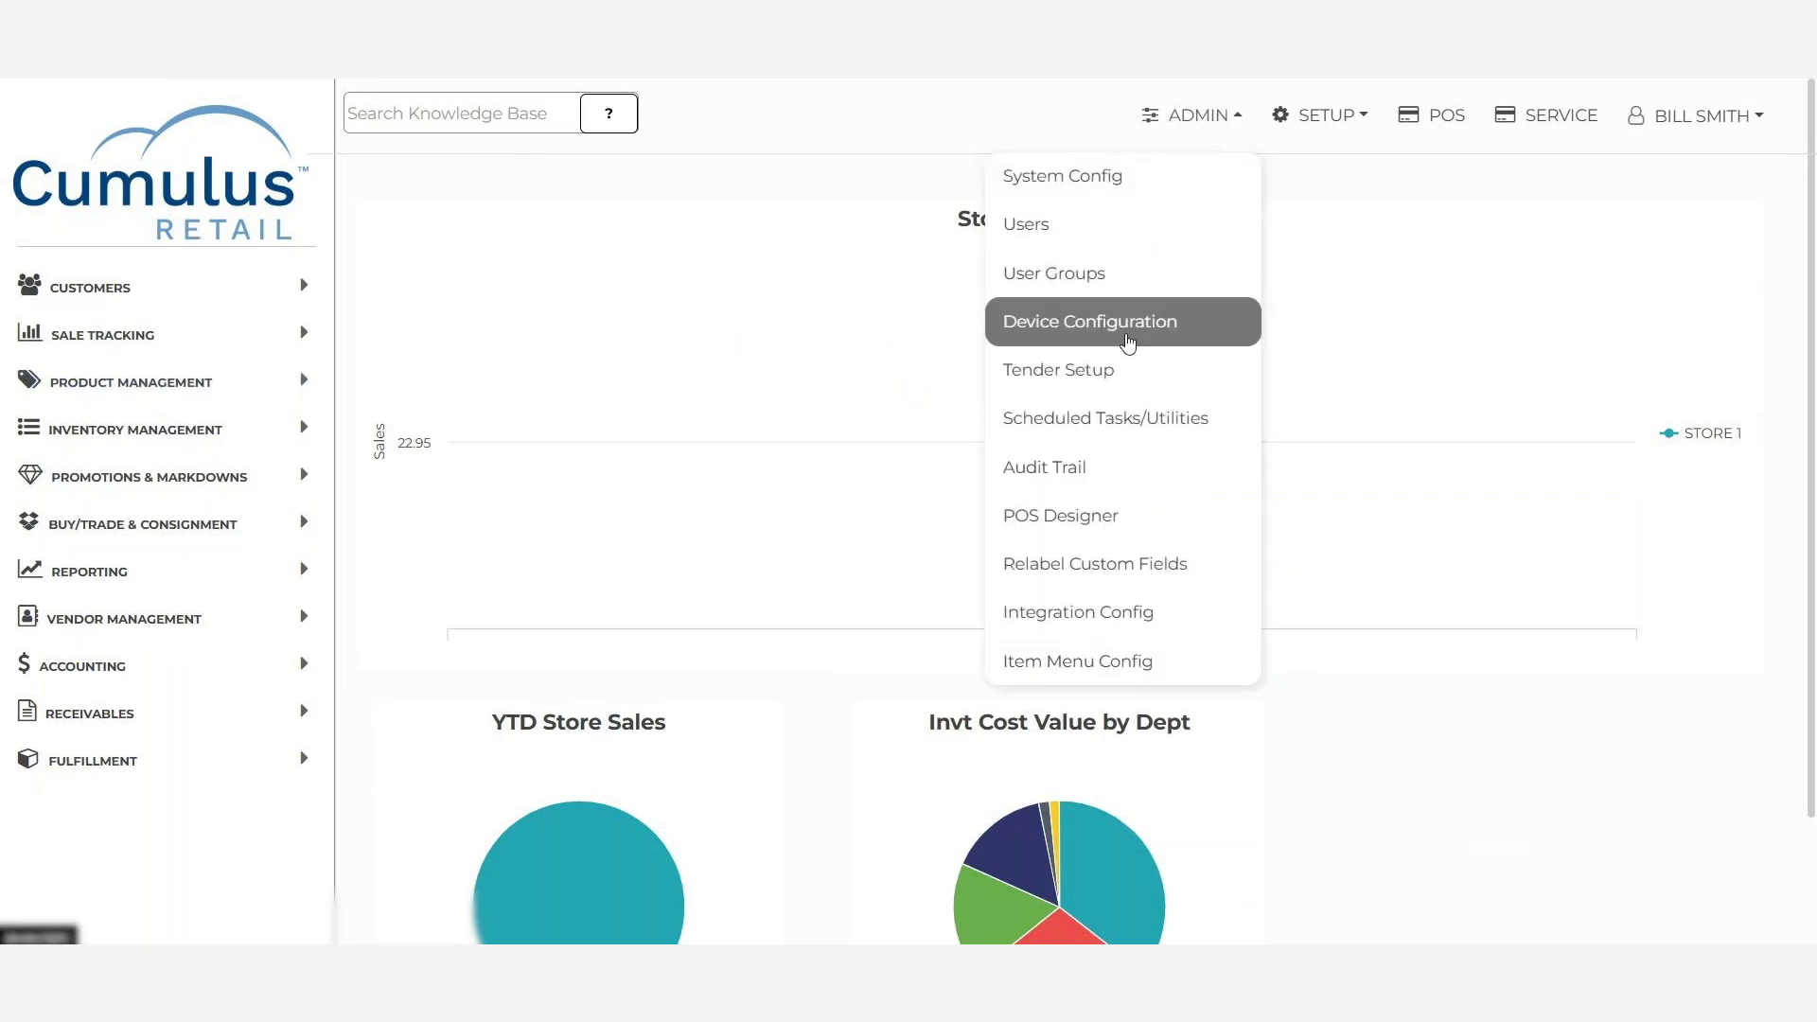
left_click(1119, 437)
left_click(1419, 162)
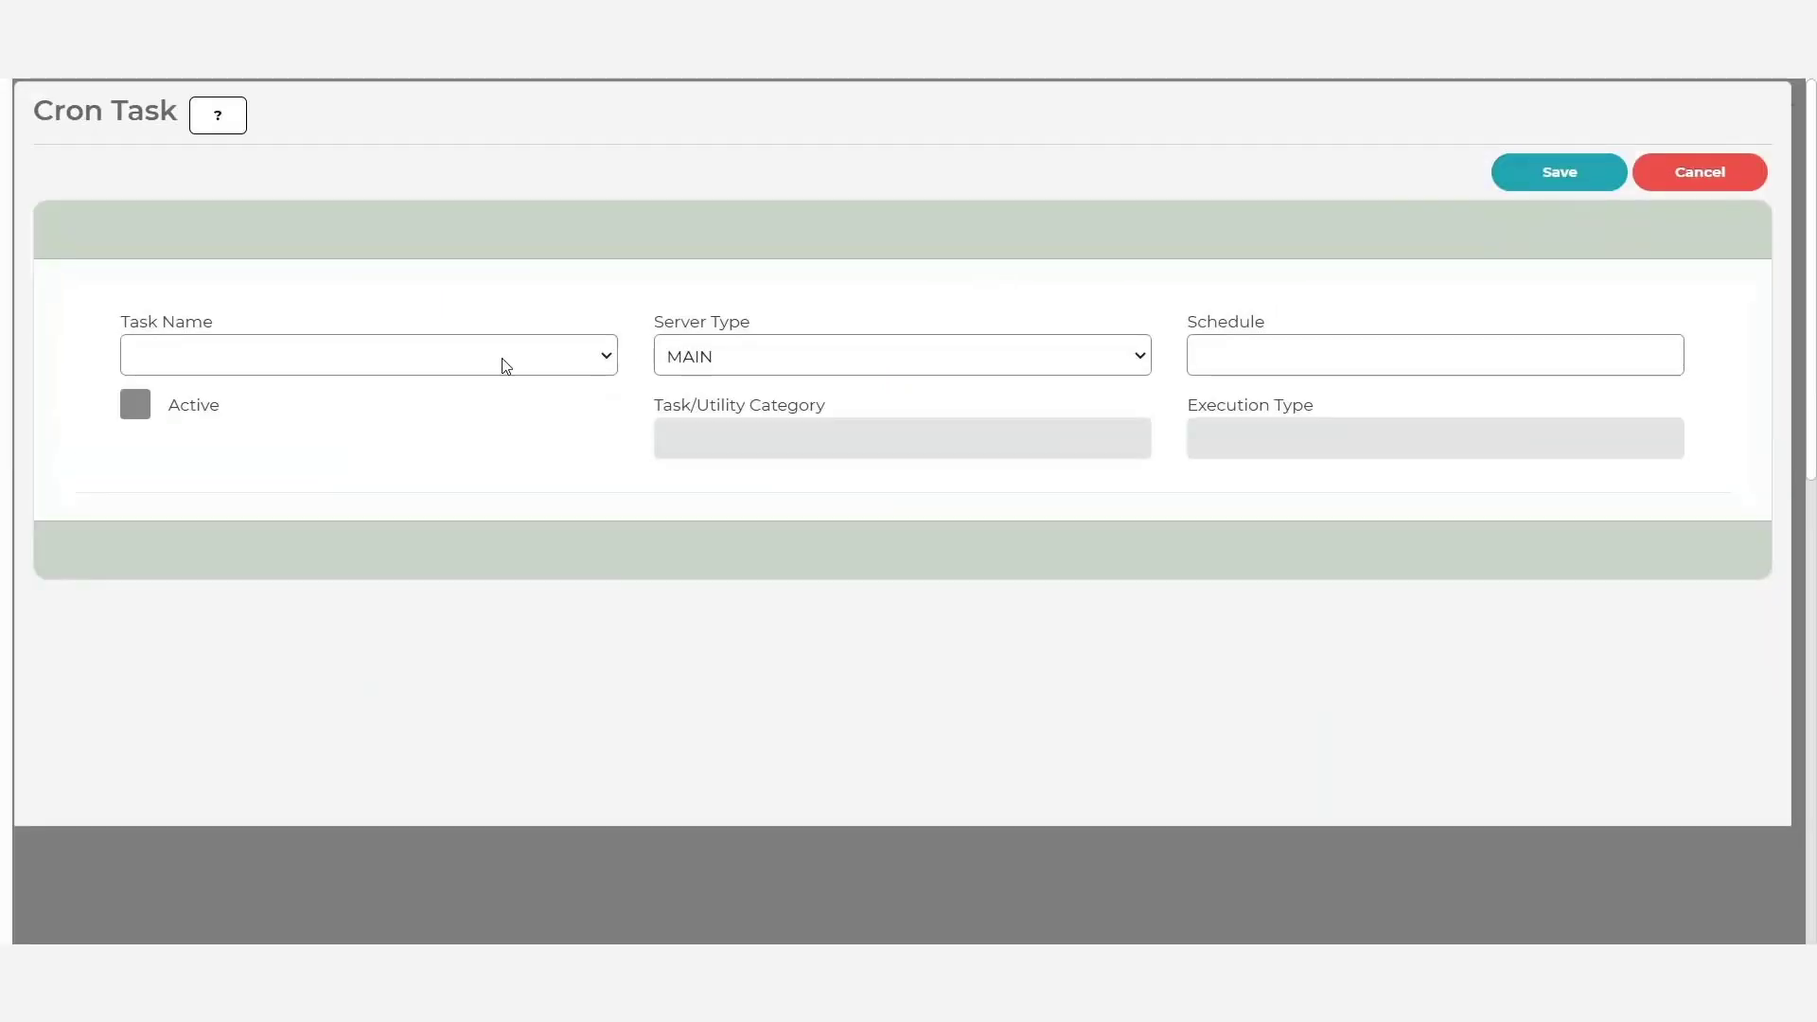
left_click(515, 358)
scroll(450, 695, "down", 15)
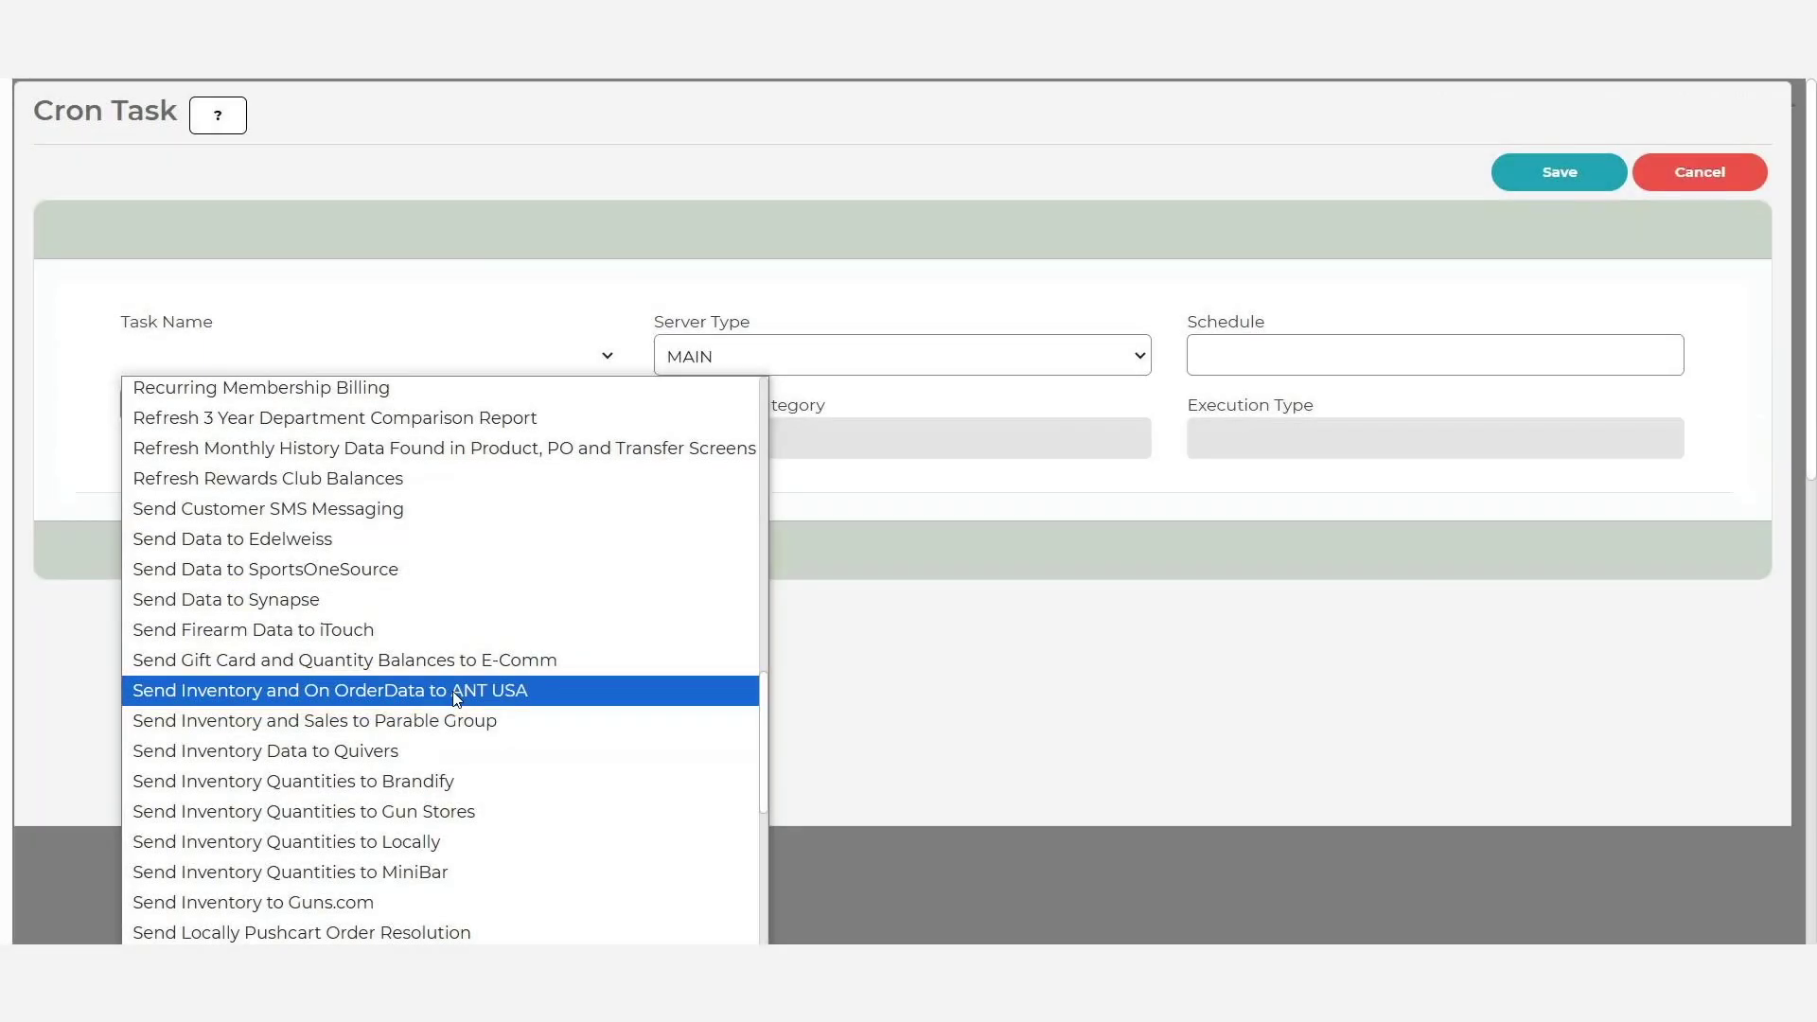
left_click(450, 689)
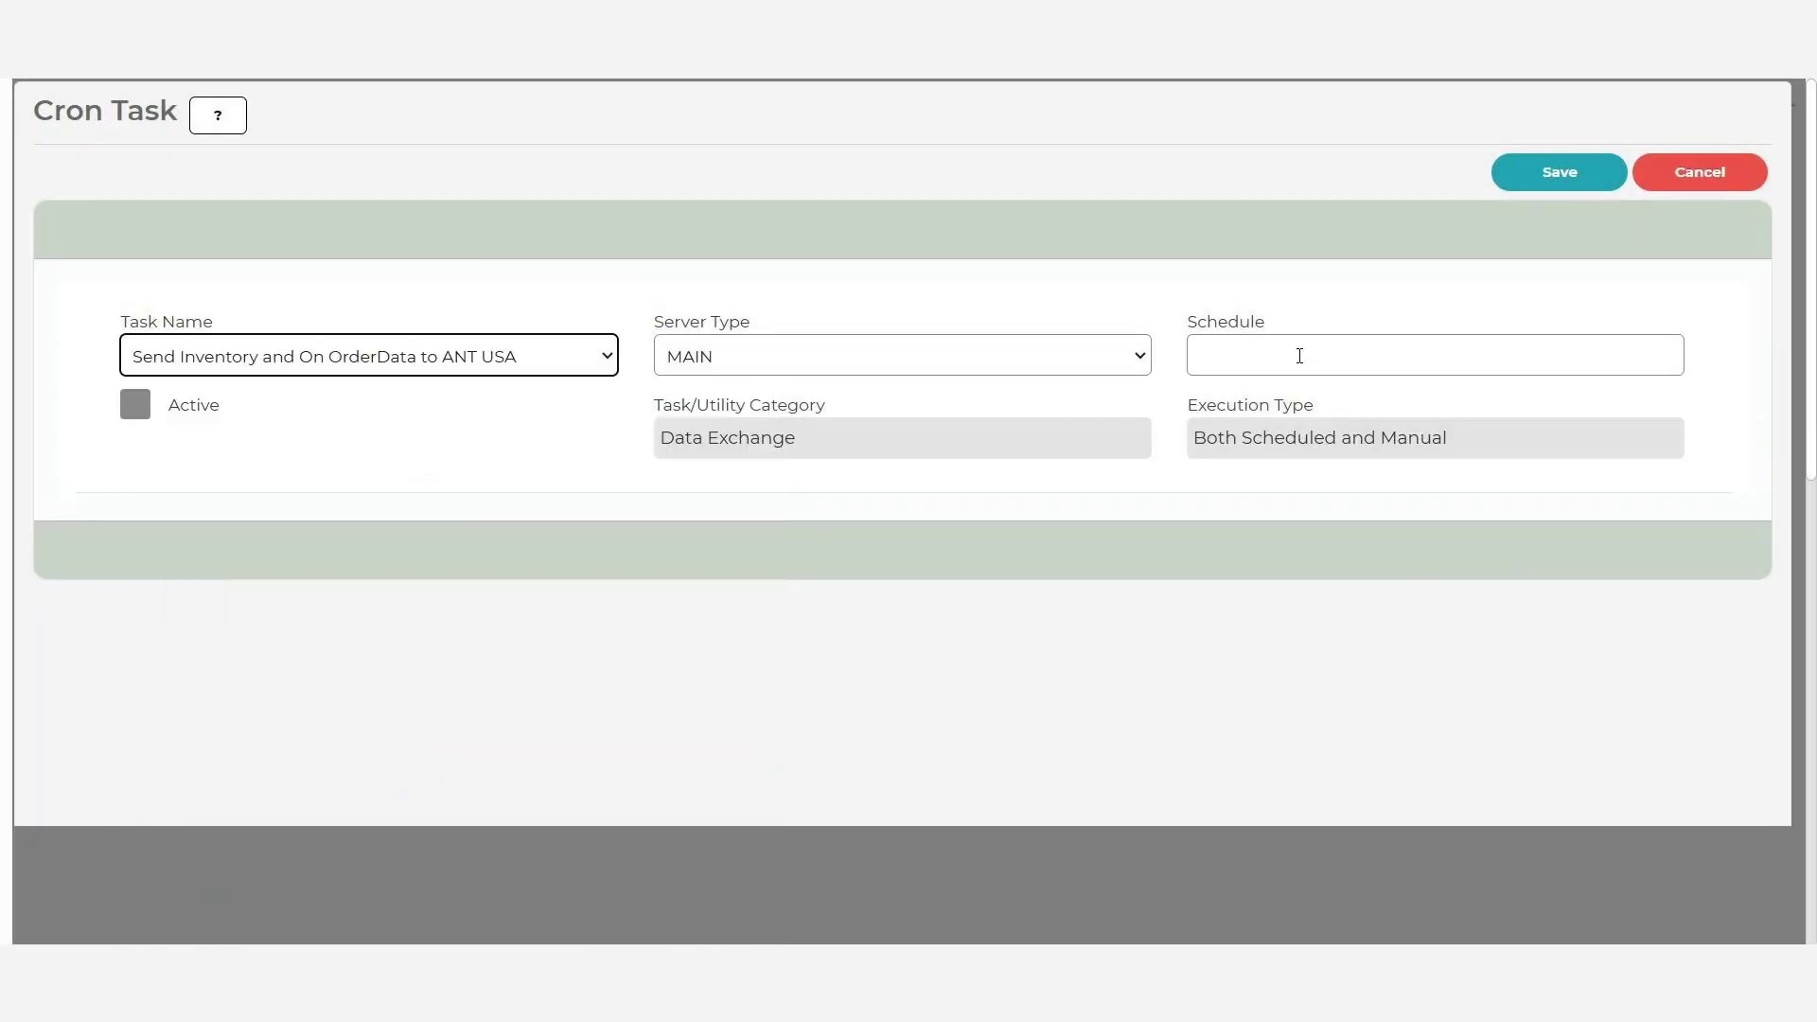
Schedule the task as 0 0 7 1 * ? * and mark it Active
left_click(1296, 356)
left_click(1356, 539)
left_click(135, 404)
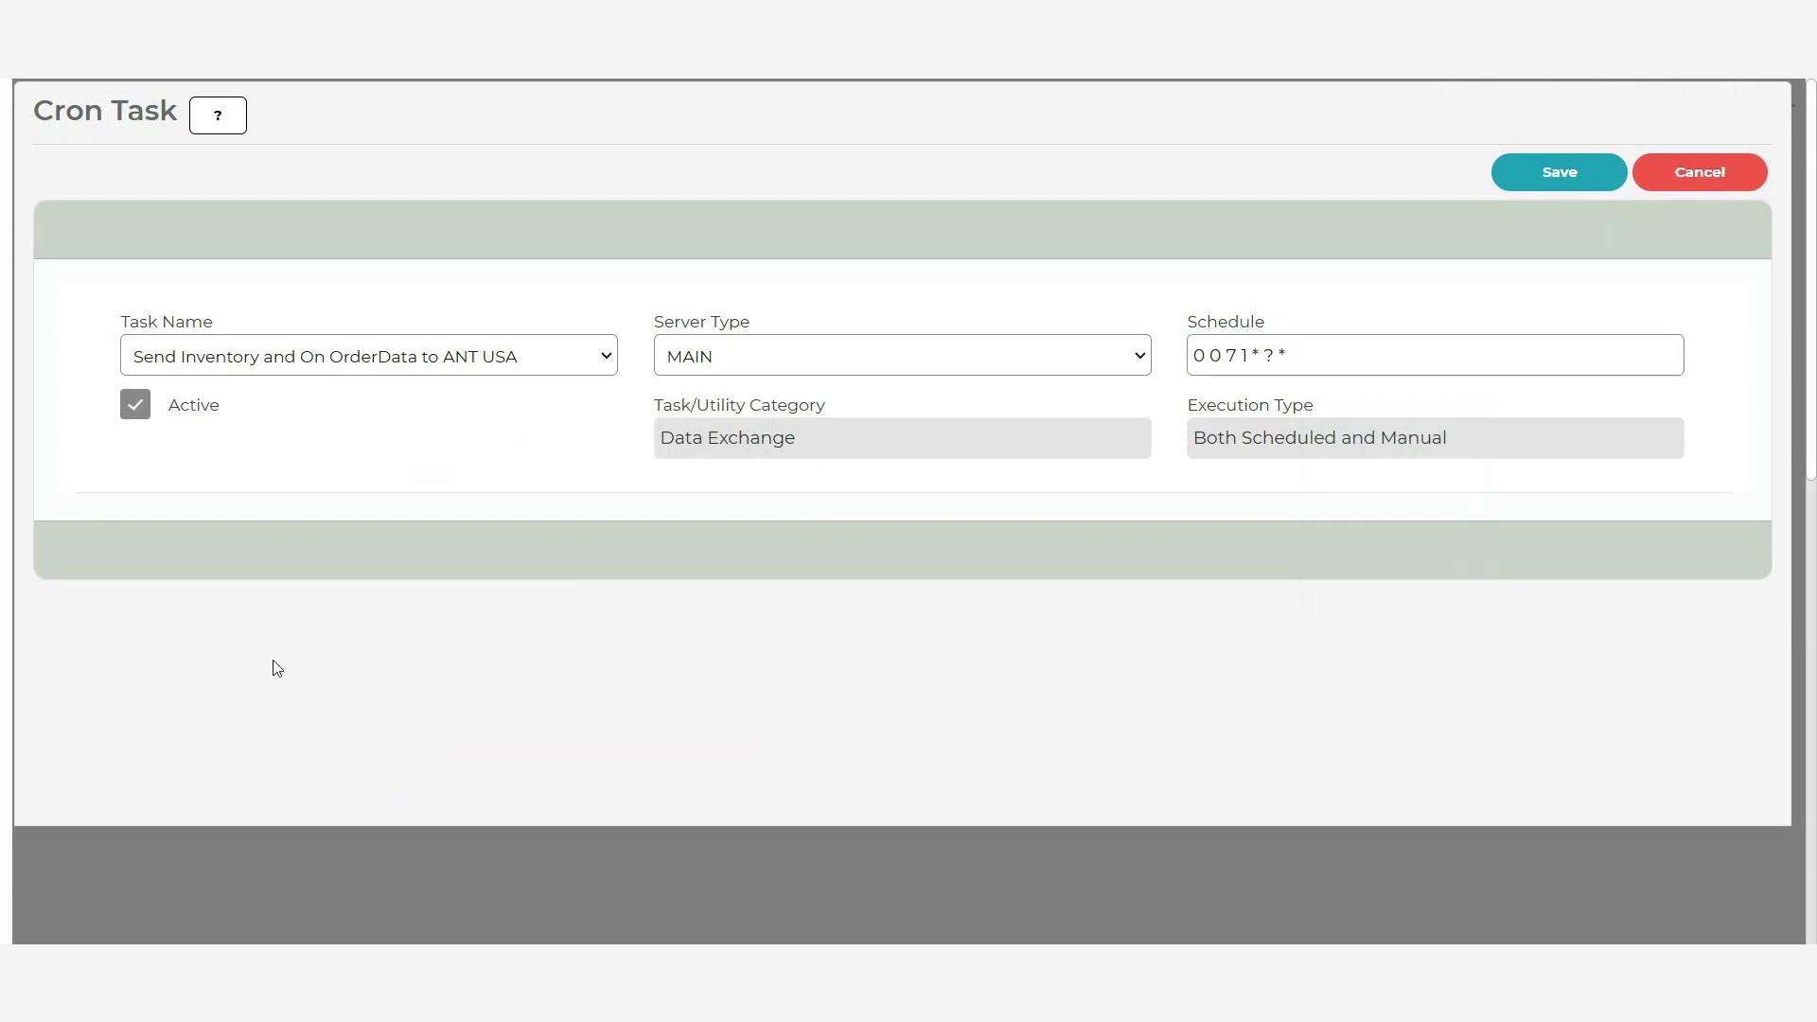